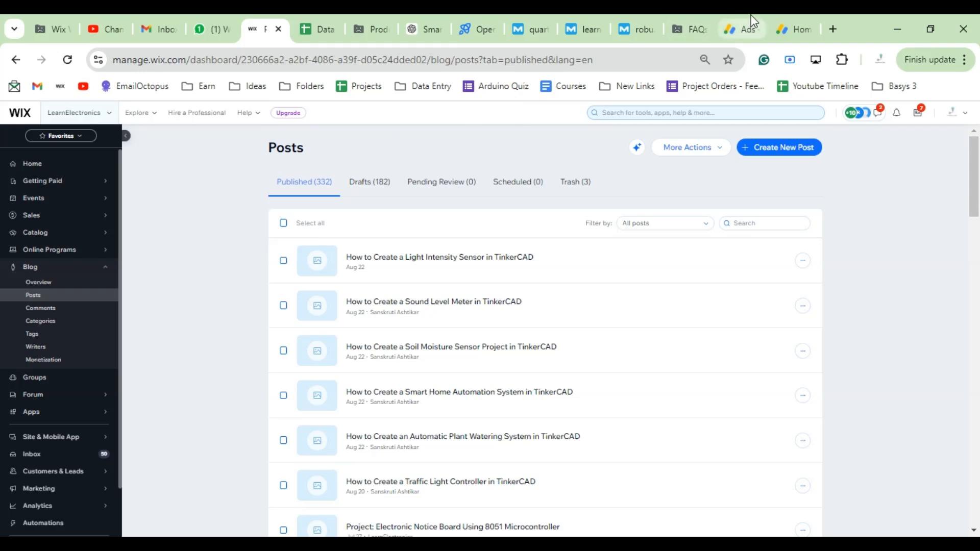
- Open the published blog post "How to Create a Light Intensity Sensor in TinkerCAD" for editing in Wix
{"action": "left_click", "coordinate": [745, 29]}
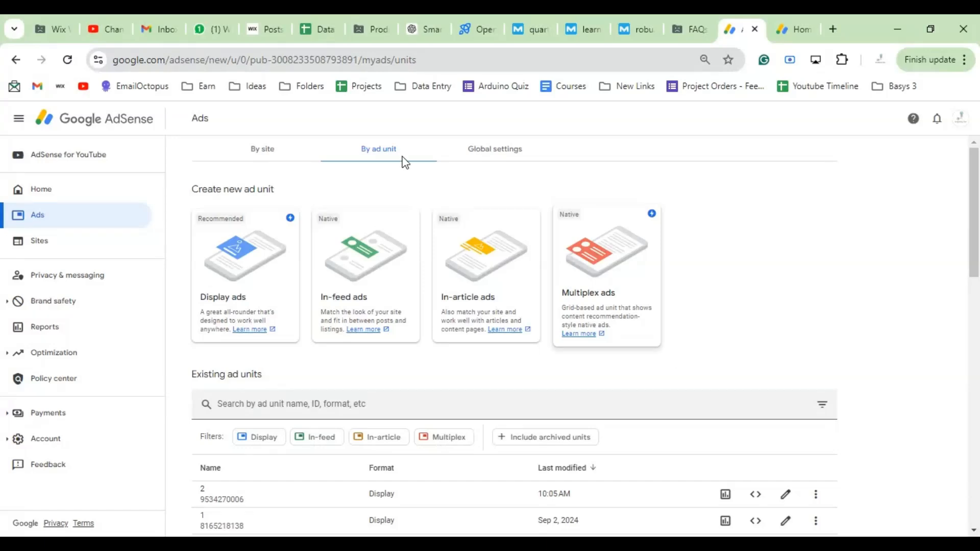
{"action": "left_click", "coordinate": [258, 29]}
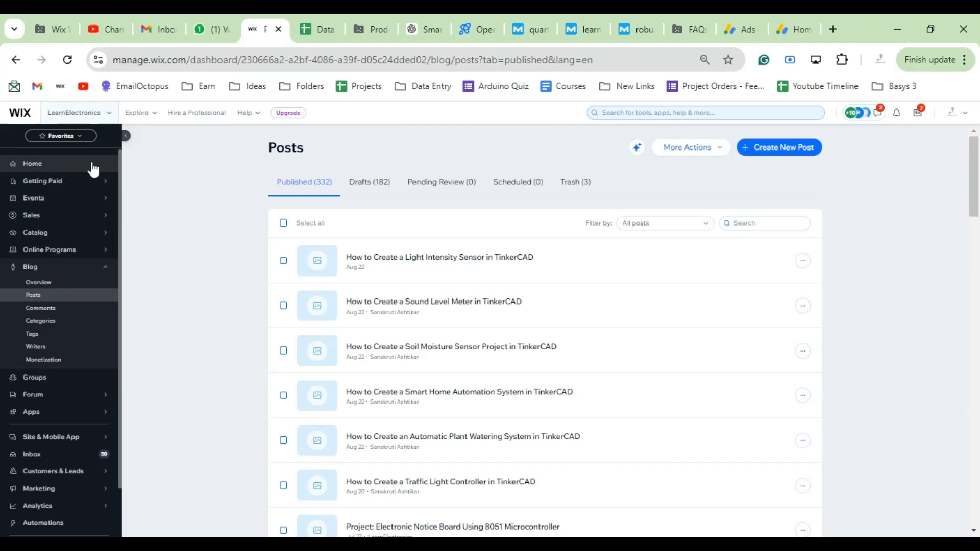
{"action": "left_click", "coordinate": [33, 296]}
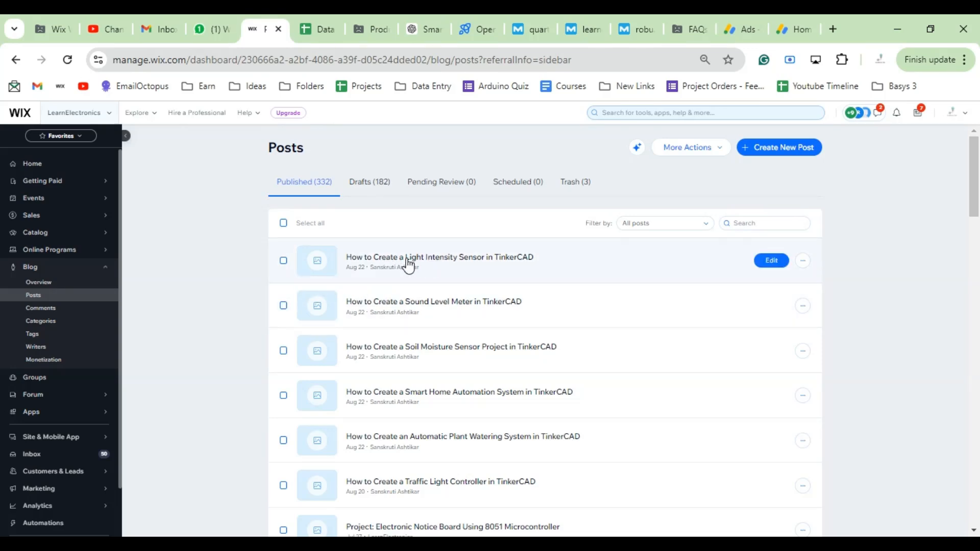
{"action": "left_click", "coordinate": [423, 261]}
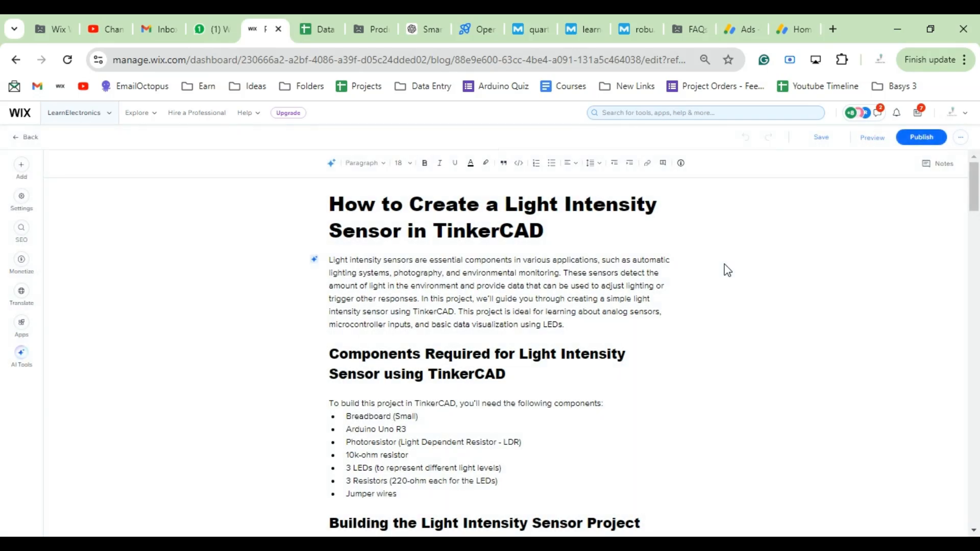
- Insert a Wix Monetize with AdSense block between the intro paragraph and the "Components Required" heading
{"action": "scroll", "coordinate": [973, 195], "scroll_direction": "down", "scroll_amount": 2}
{"action": "left_click_drag", "start_coordinate": [971, 190], "coordinate": [971, 184]}
{"action": "mouse_move", "coordinate": [971, 189]}
{"action": "left_mouse_down"}
{"action": "mouse_move", "coordinate": [974, 499]}
{"action": "mouse_move", "coordinate": [970, 188]}
{"action": "left_mouse_up"}
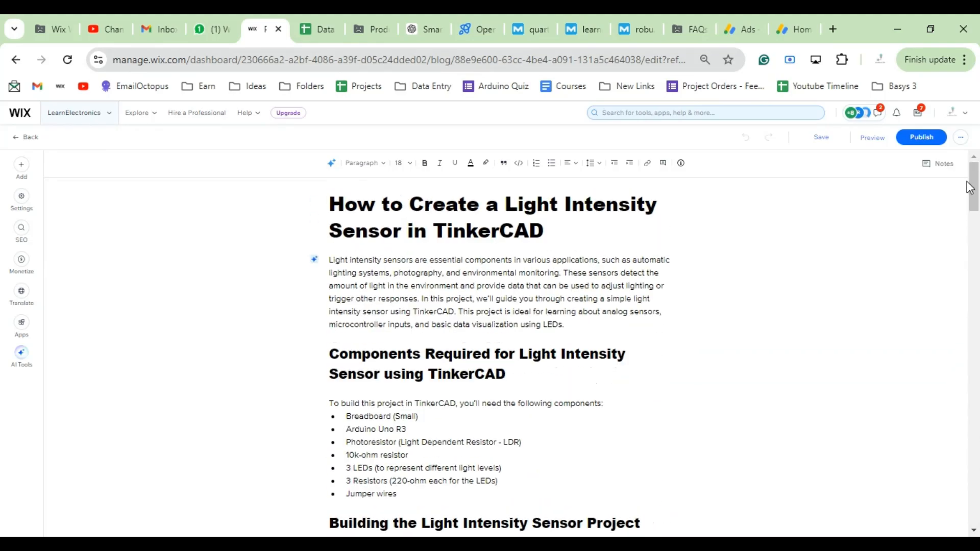
{"action": "left_click", "coordinate": [334, 338]}
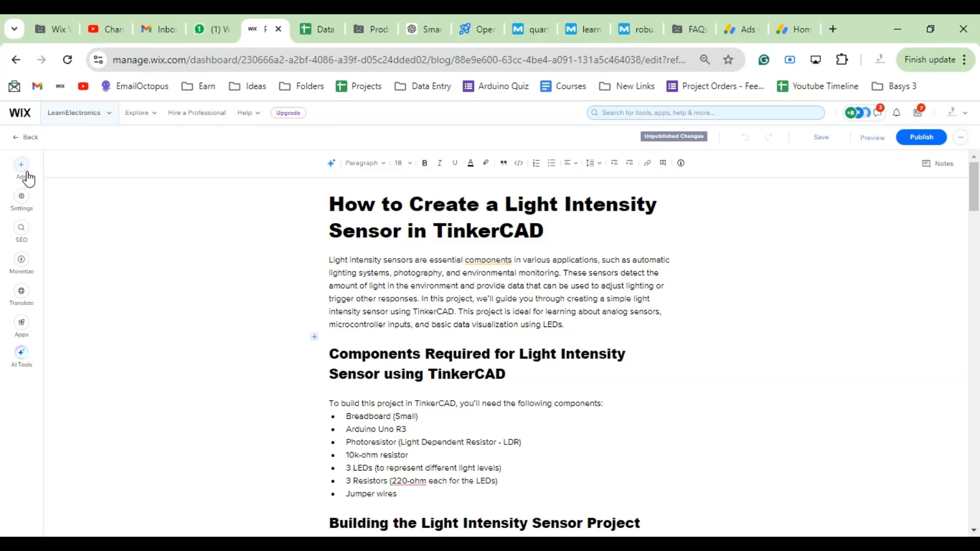
{"action": "left_click", "coordinate": [313, 337]}
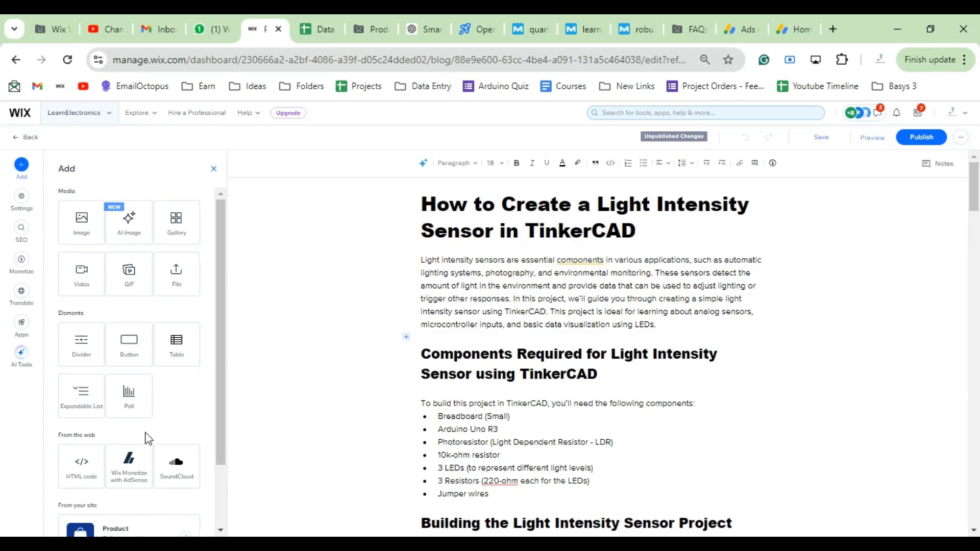
{"action": "left_click", "coordinate": [130, 476]}
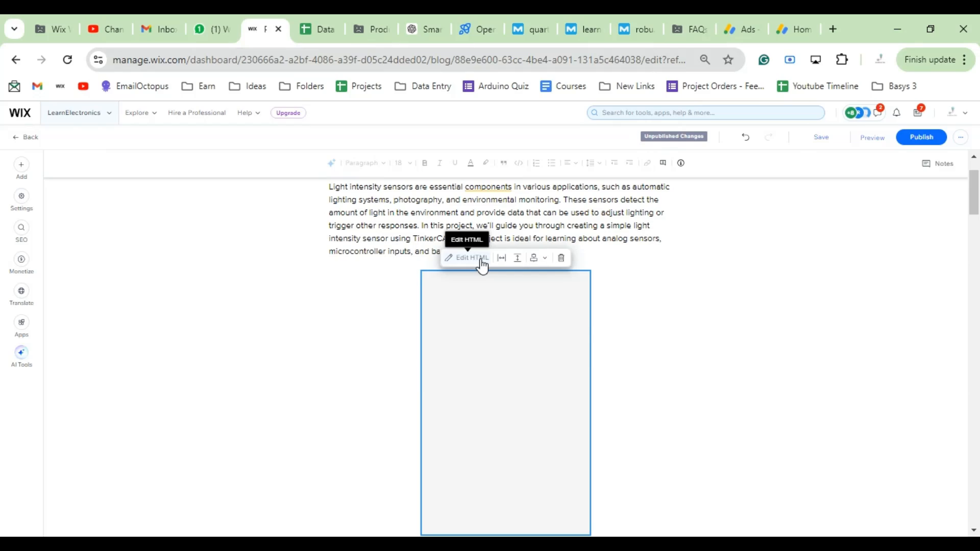
- Switch to Google AdSense at adsense.google.com and show the ads organised by ad unit
{"action": "left_click", "coordinate": [745, 29]}
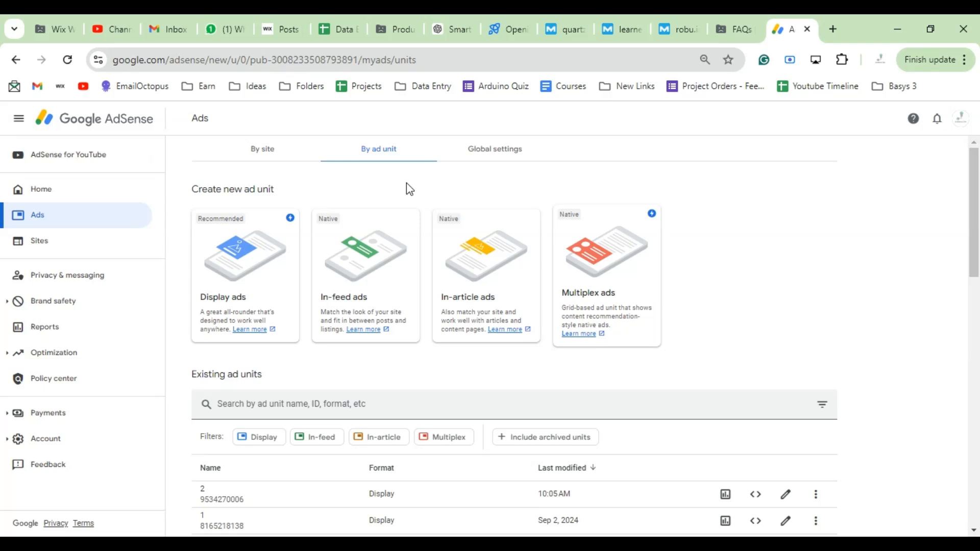
{"action": "key", "text": "ctrl+t"}
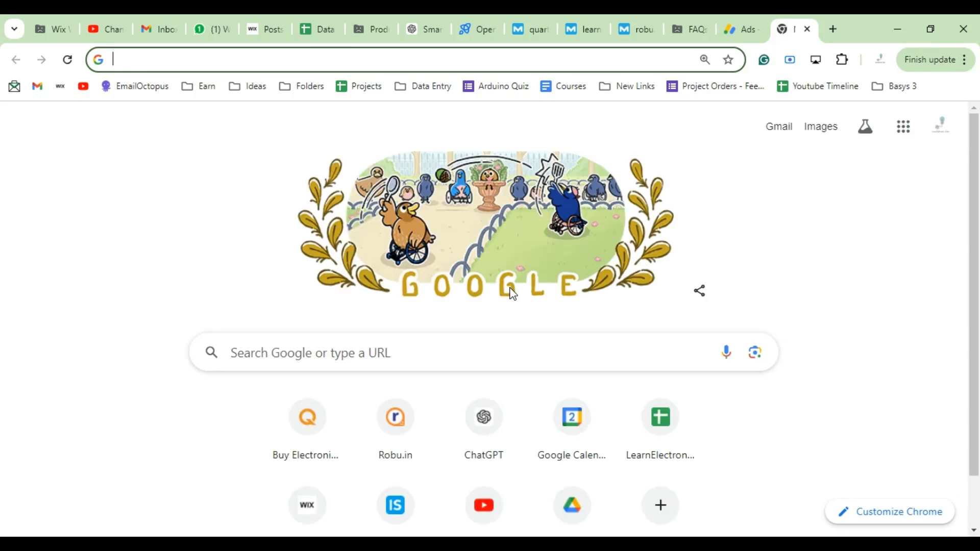
{"action": "type", "text": "adsense.google.com"}
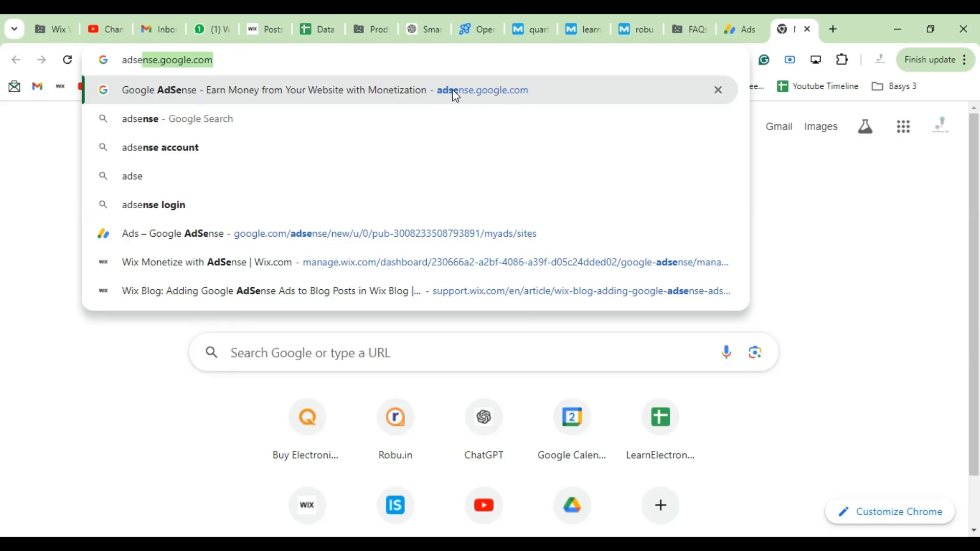
{"action": "left_click", "coordinate": [482, 96]}
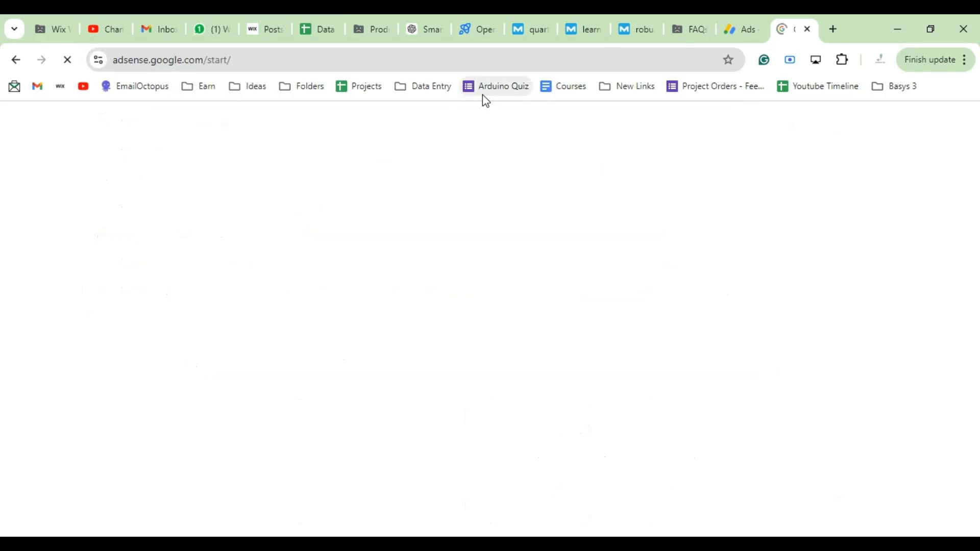
{"action": "left_click", "coordinate": [837, 132]}
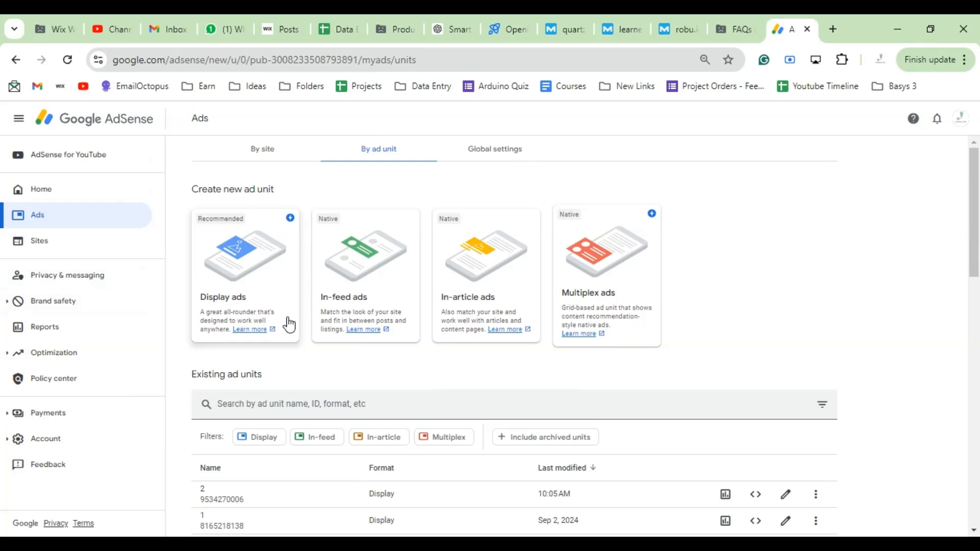
{"action": "left_click", "coordinate": [58, 224]}
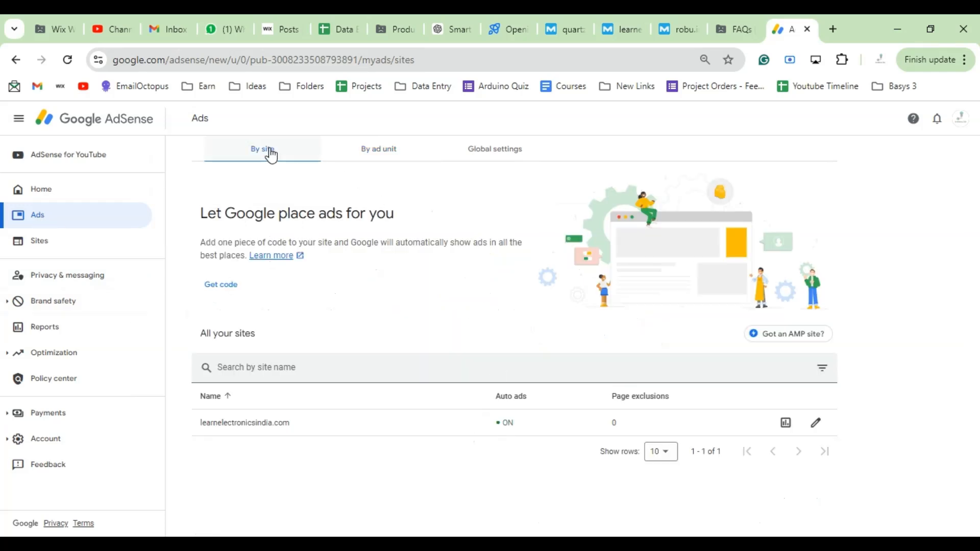
{"action": "left_click", "coordinate": [374, 157]}
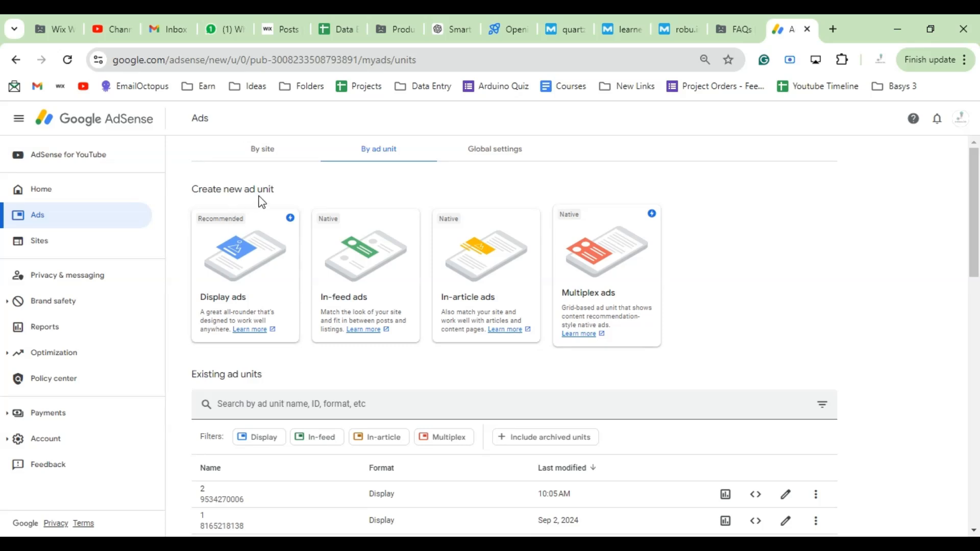
- Create a display ad unit named 3 with the Responsive ad size
{"action": "left_click", "coordinate": [237, 295]}
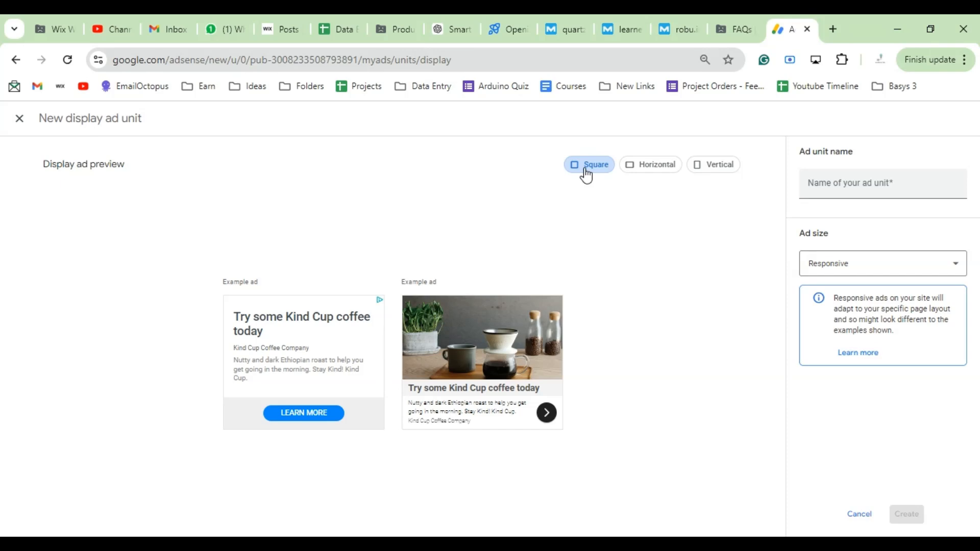
{"action": "left_click", "coordinate": [837, 181]}
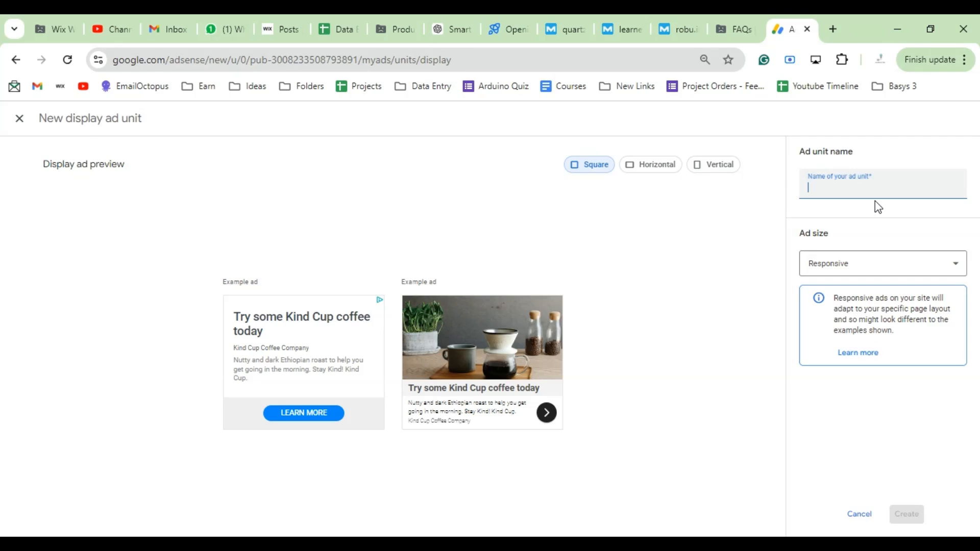
{"action": "type", "text": "3"}
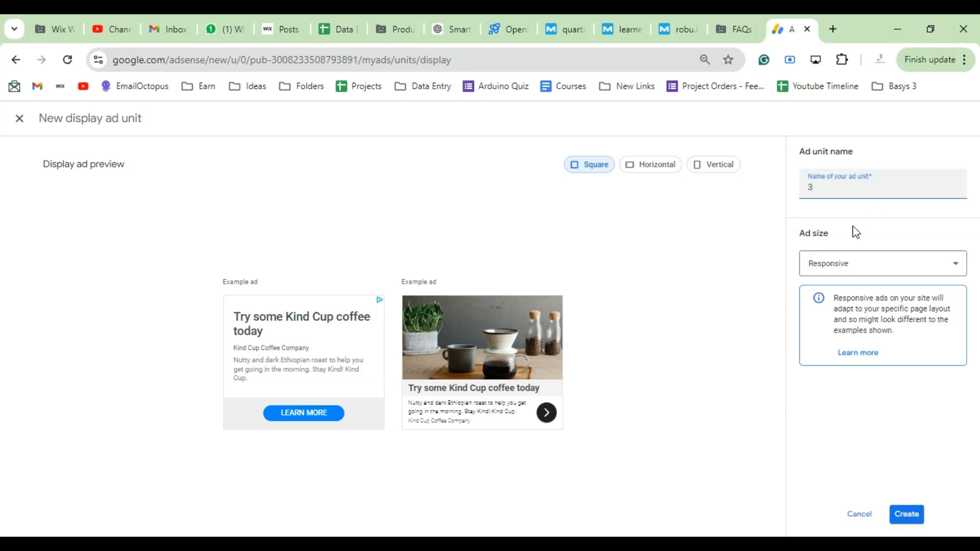
{"action": "left_click", "coordinate": [835, 265]}
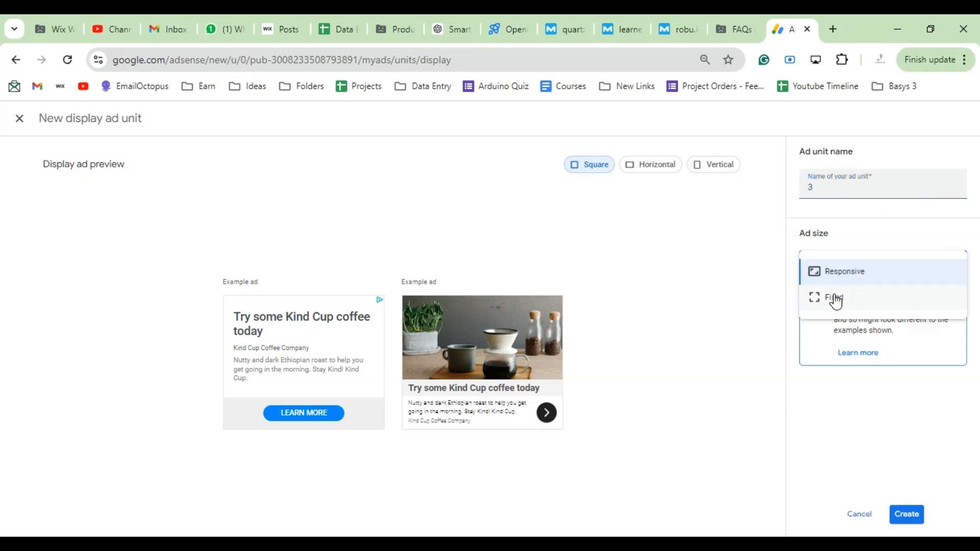
{"action": "left_click", "coordinate": [838, 278]}
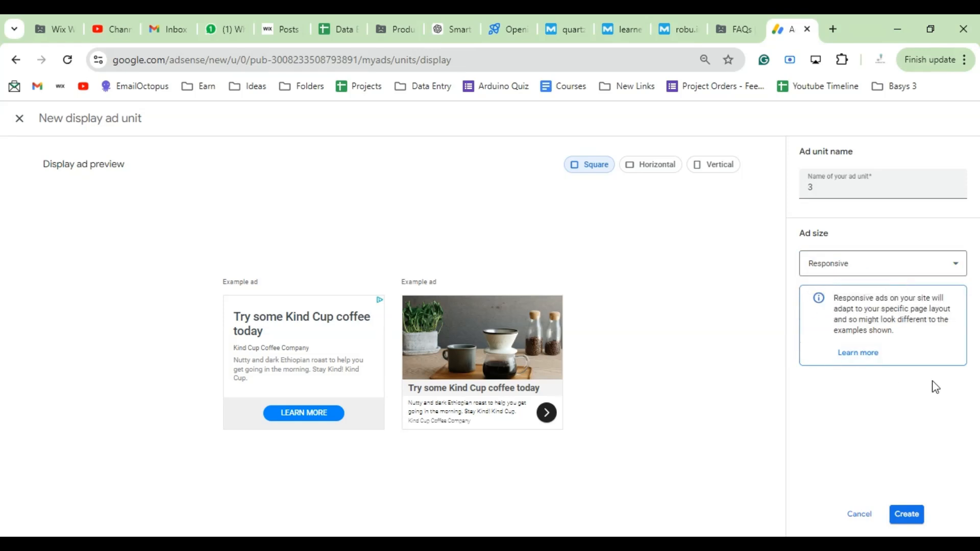
{"action": "left_click", "coordinate": [906, 515]}
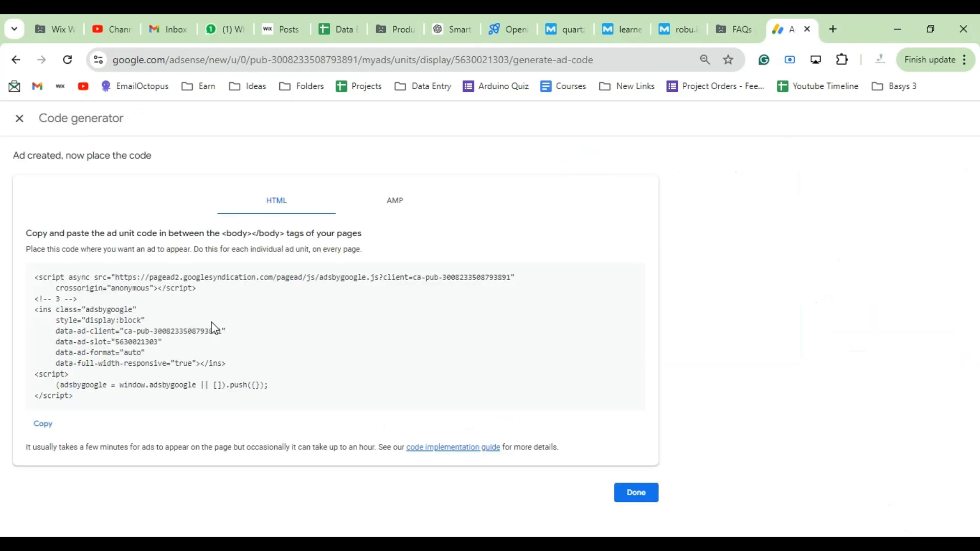
- Copy the new ad unit's HTML code and save it in the AdSense block of the Wix blog post
{"action": "left_click", "coordinate": [46, 424]}
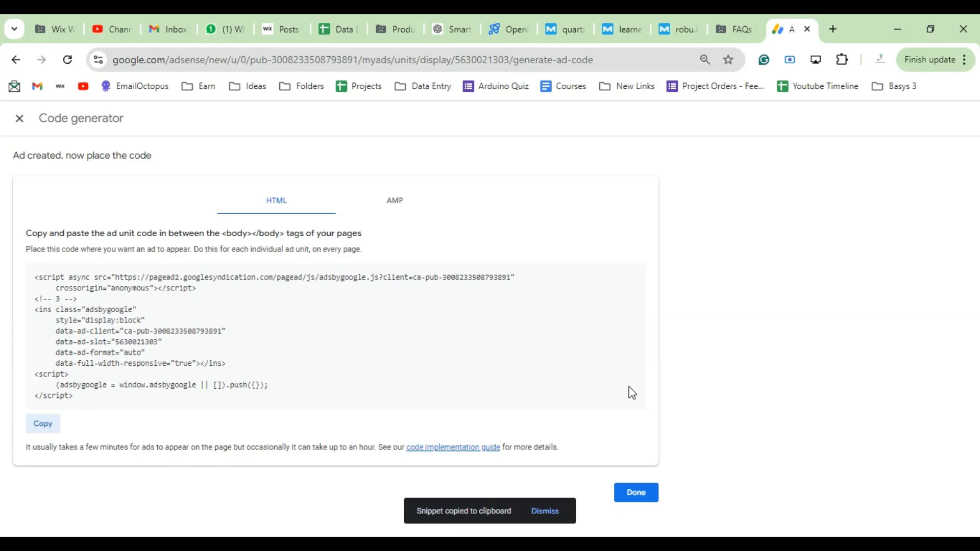
{"action": "left_click", "coordinate": [279, 29]}
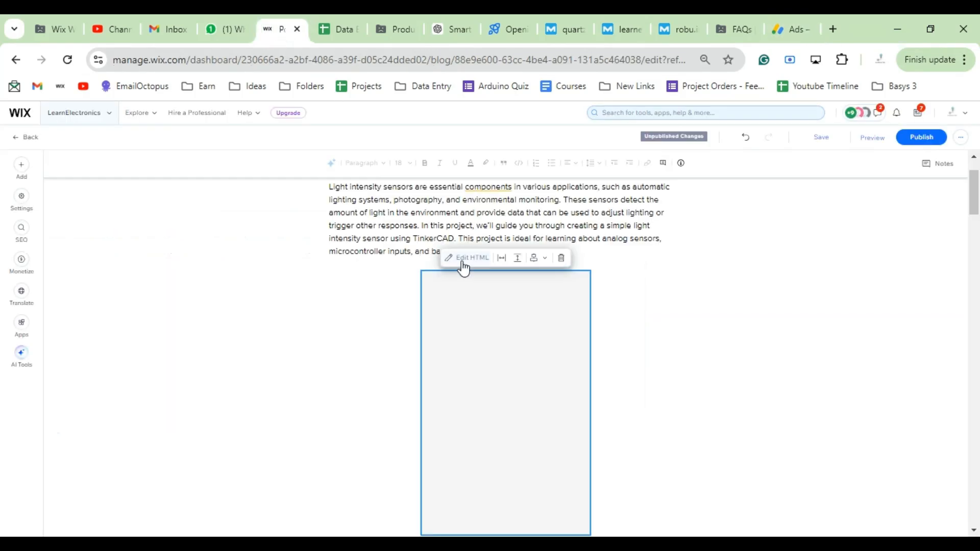
{"action": "left_click", "coordinate": [463, 263]}
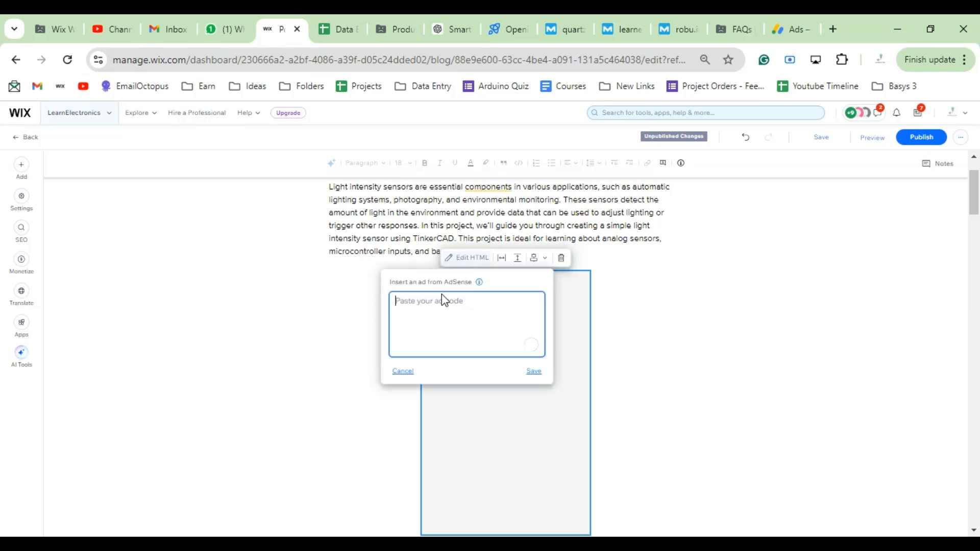
{"action": "key", "text": "ctrl+v"}
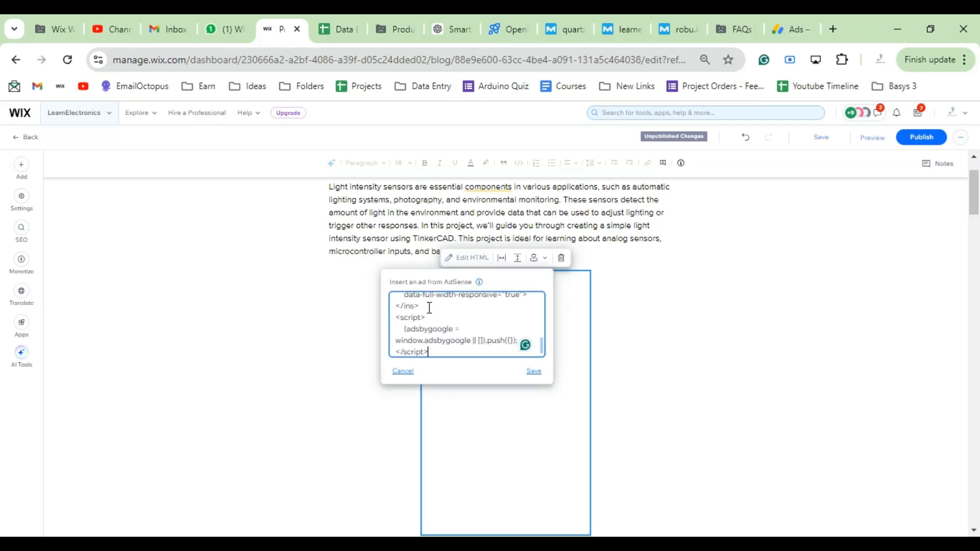
{"action": "left_click", "coordinate": [532, 372]}
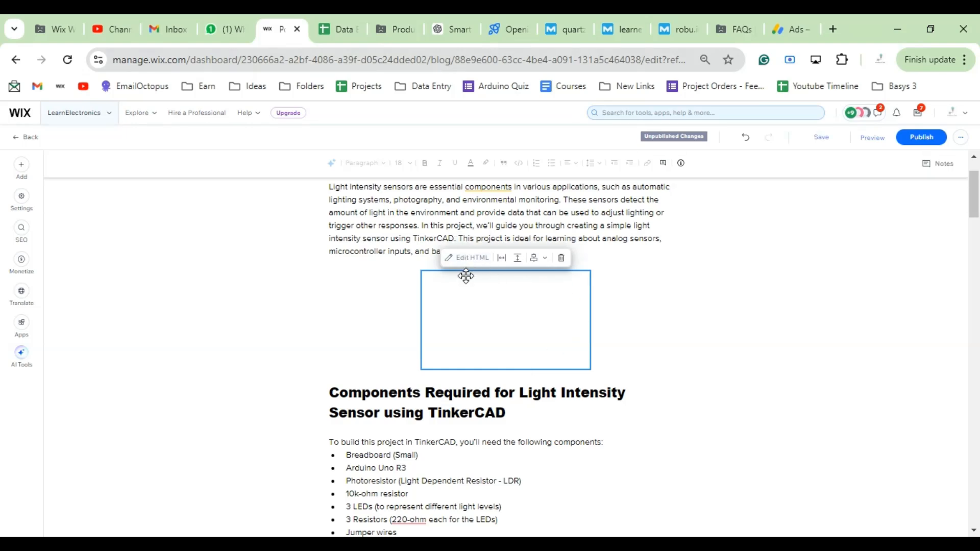
{"action": "left_click", "coordinate": [610, 261]}
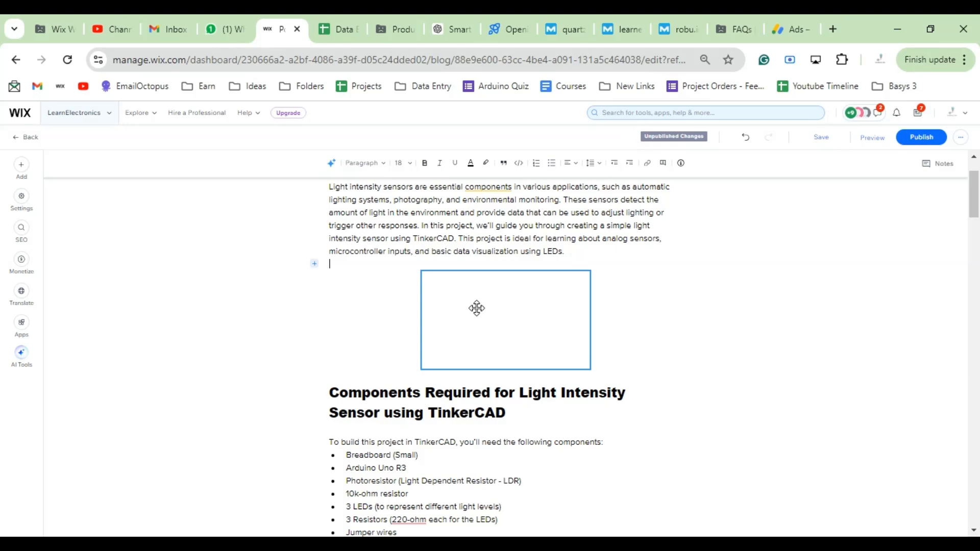
{"action": "left_click", "coordinate": [477, 307]}
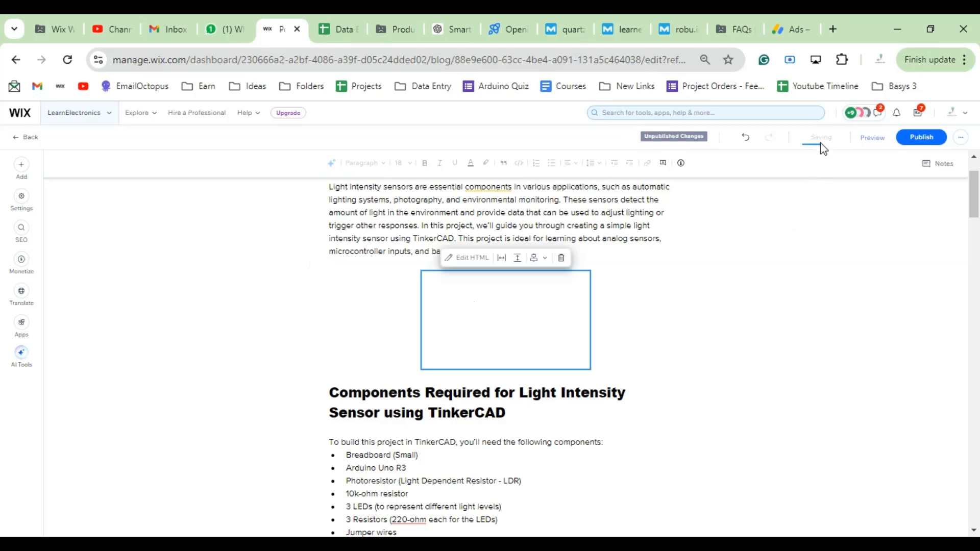
{"action": "mouse_move", "coordinate": [821, 147]}
- Insert a second Wix Monetize with AdSense block after the components list, above the "Building the Light Intensity Sensor Project" heading
{"action": "mouse_move", "coordinate": [972, 194]}
{"action": "left_mouse_down"}
{"action": "mouse_move", "coordinate": [973, 243]}
{"action": "mouse_move", "coordinate": [972, 187]}
{"action": "left_mouse_up"}
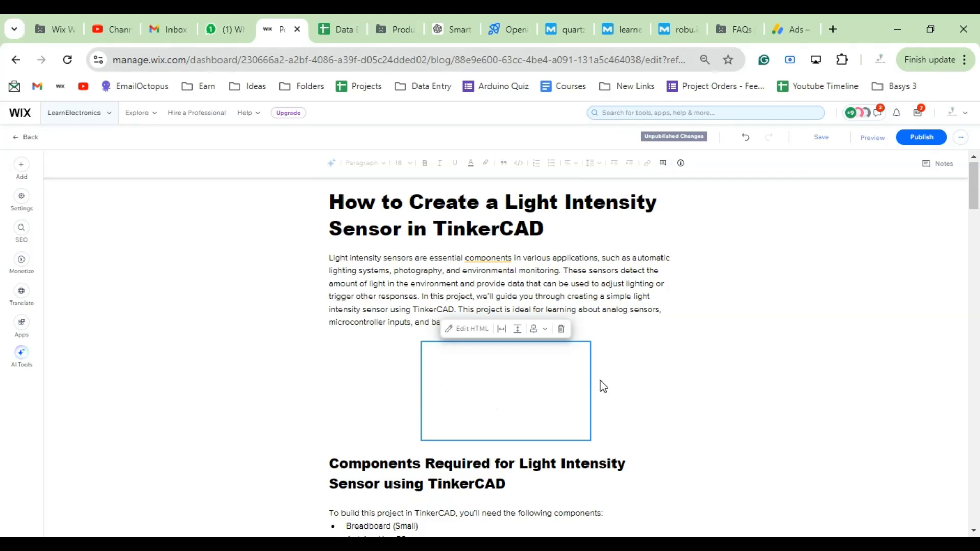
{"action": "scroll", "coordinate": [601, 387], "scroll_direction": "down", "scroll_amount": 3}
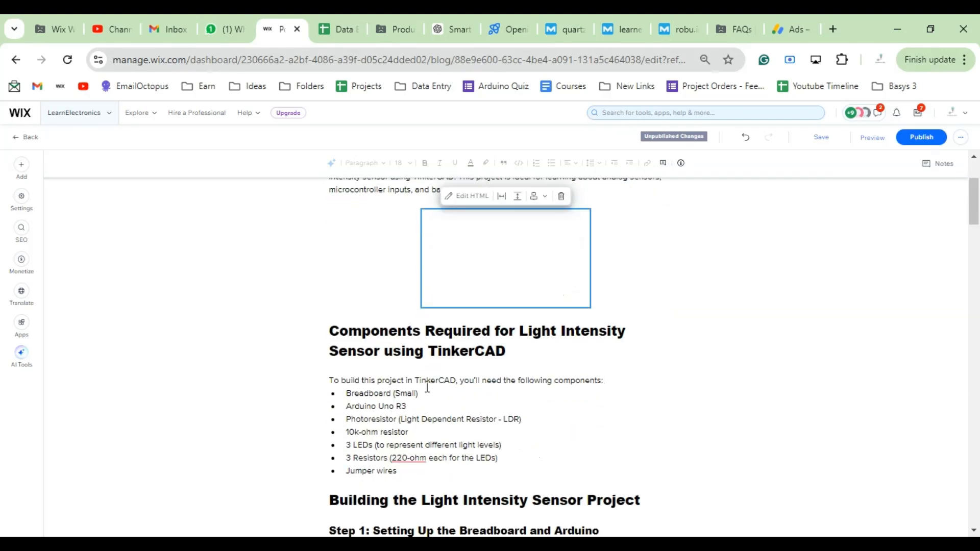
{"action": "scroll", "coordinate": [427, 388], "scroll_direction": "down", "scroll_amount": 2}
{"action": "left_click", "coordinate": [382, 410]}
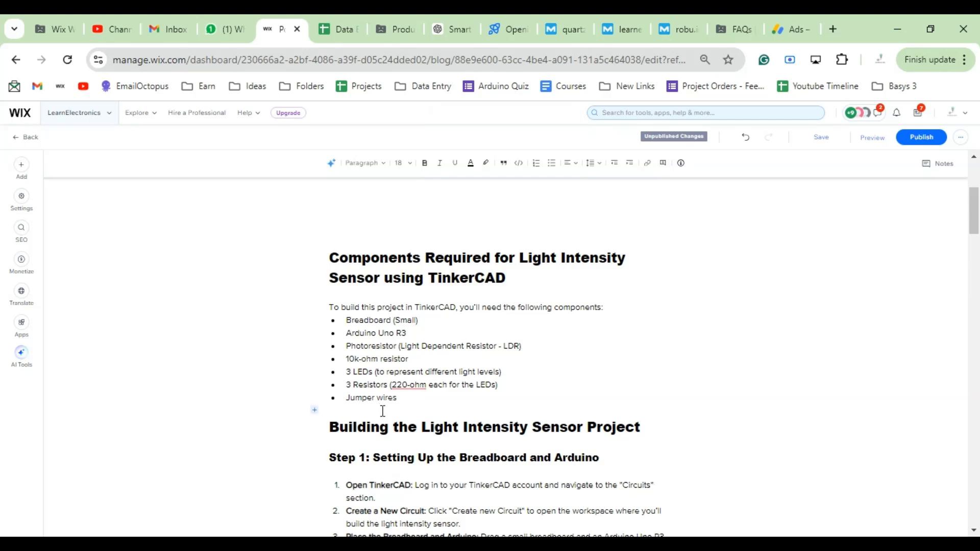
{"action": "left_click", "coordinate": [314, 411]}
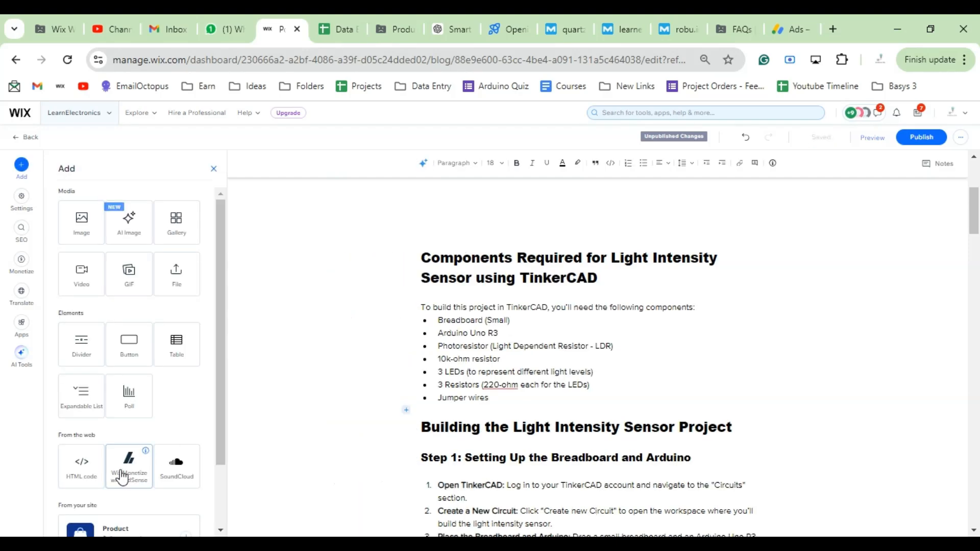
{"action": "left_click", "coordinate": [122, 477]}
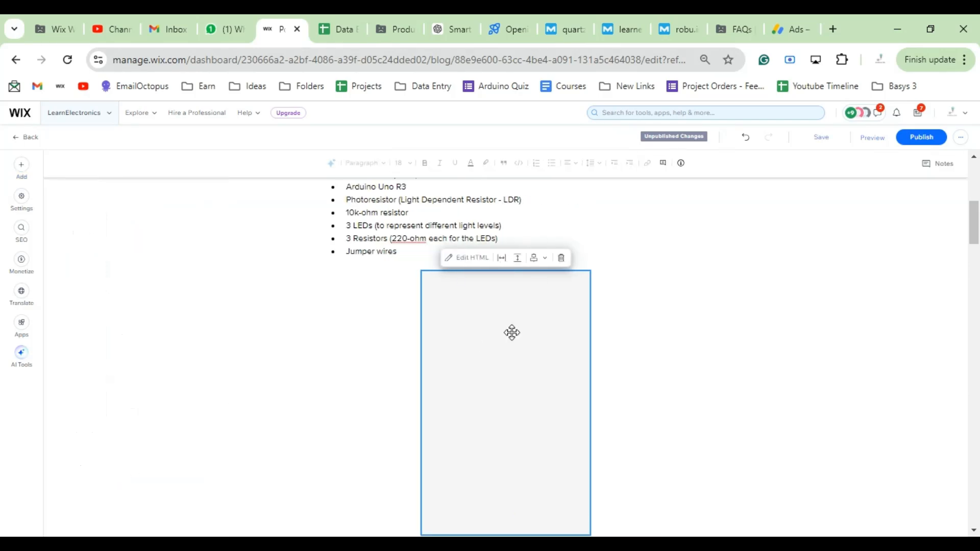
- Switch to Google AdSense, create a Responsive display ad unit named 4, and copy its HTML code
{"action": "left_click", "coordinate": [779, 41]}
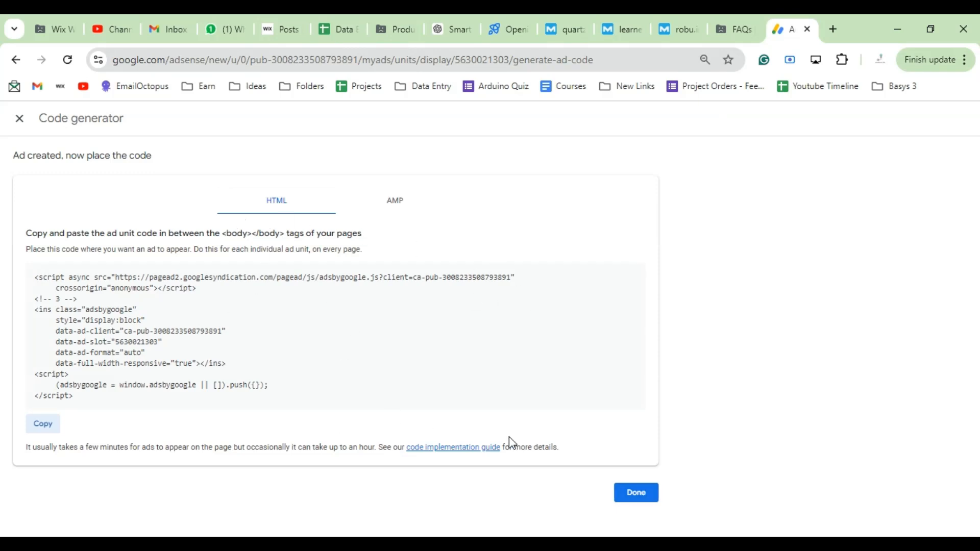
{"action": "left_click", "coordinate": [631, 495]}
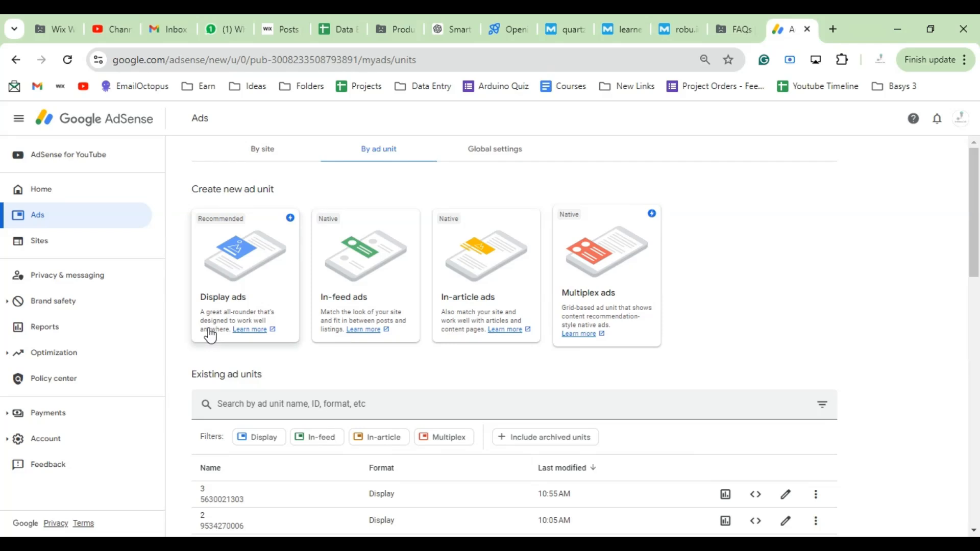
{"action": "left_click", "coordinate": [236, 289]}
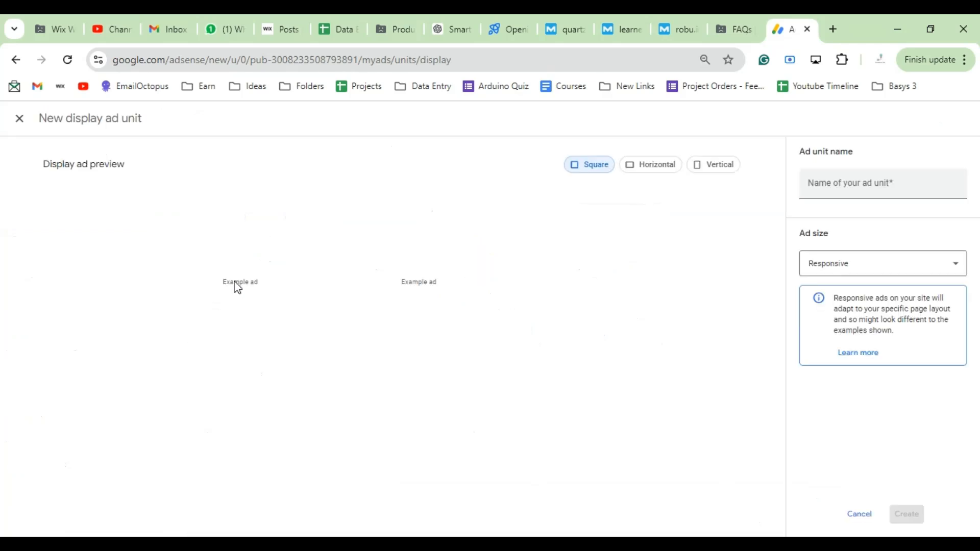
{"action": "left_click", "coordinate": [825, 183]}
{"action": "type", "text": "4"}
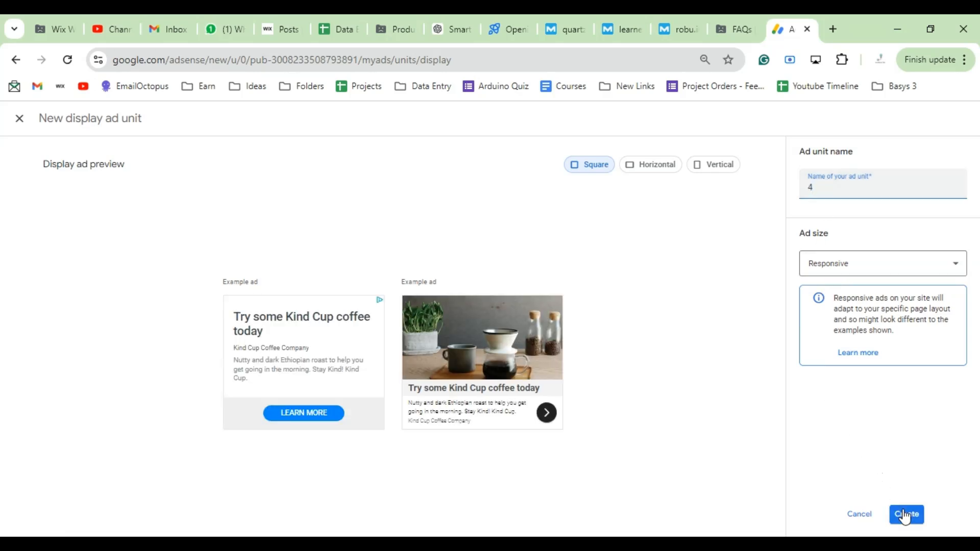
{"action": "left_click", "coordinate": [906, 515]}
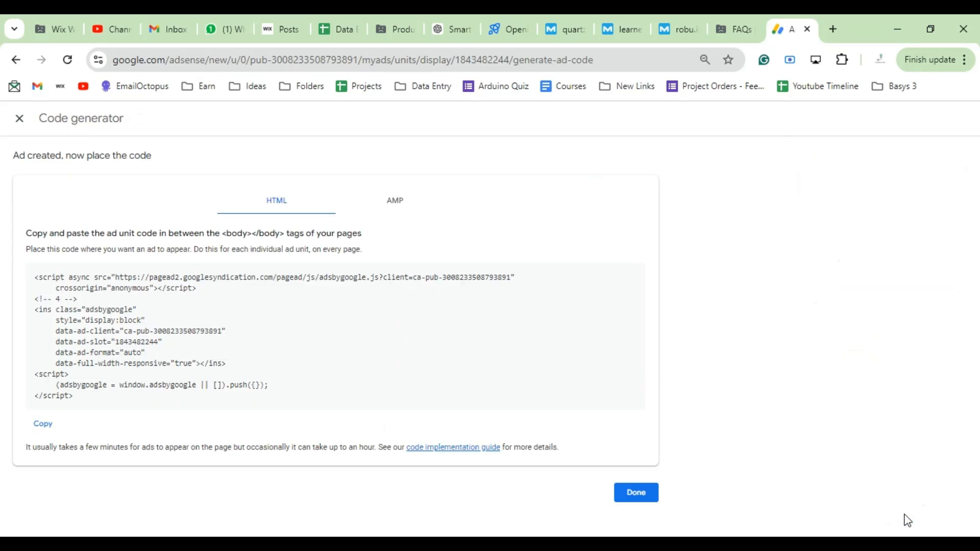
{"action": "left_click", "coordinate": [51, 428]}
{"action": "left_click", "coordinate": [636, 492]}
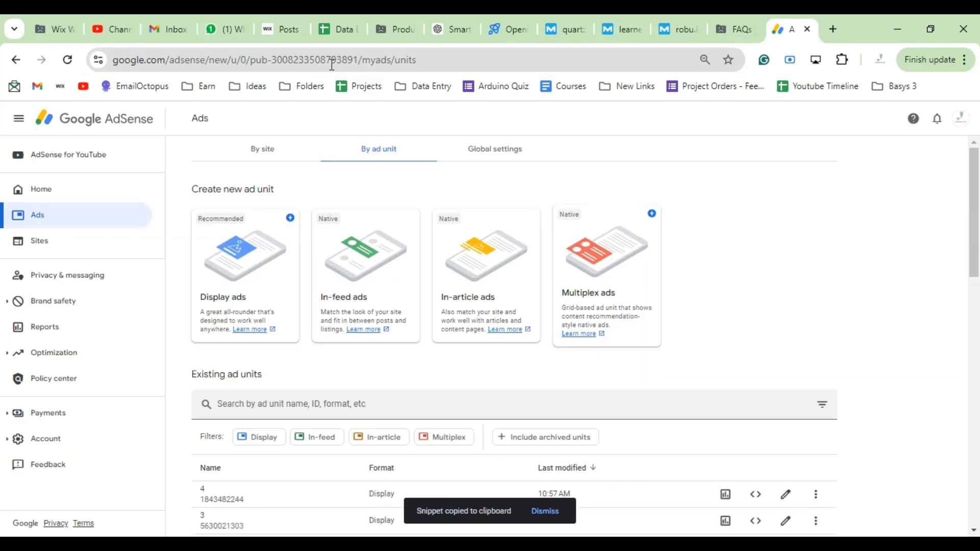
- Back in the Wix blog post, save the copied ad code in the AdSense block below the components list, and save the post
{"action": "left_click", "coordinate": [272, 33]}
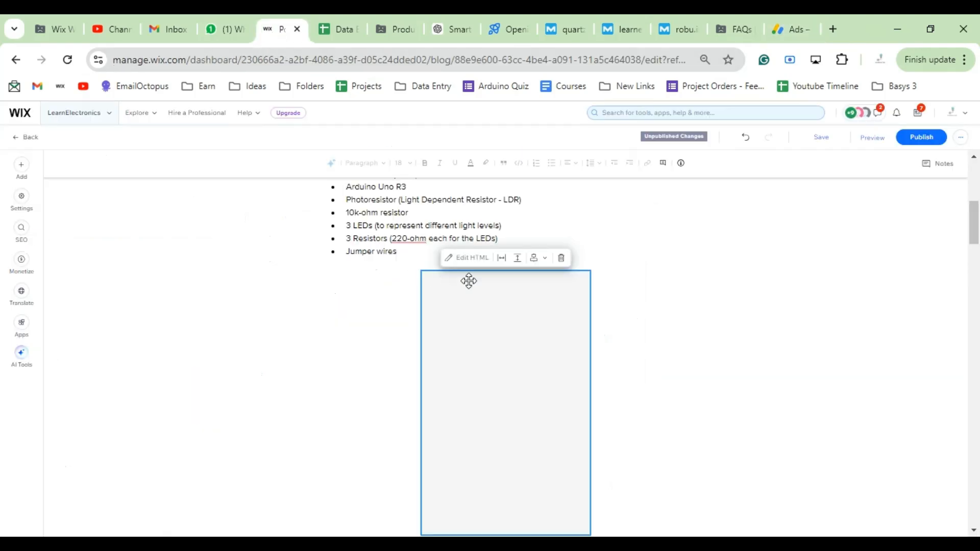
{"action": "left_click", "coordinate": [482, 264]}
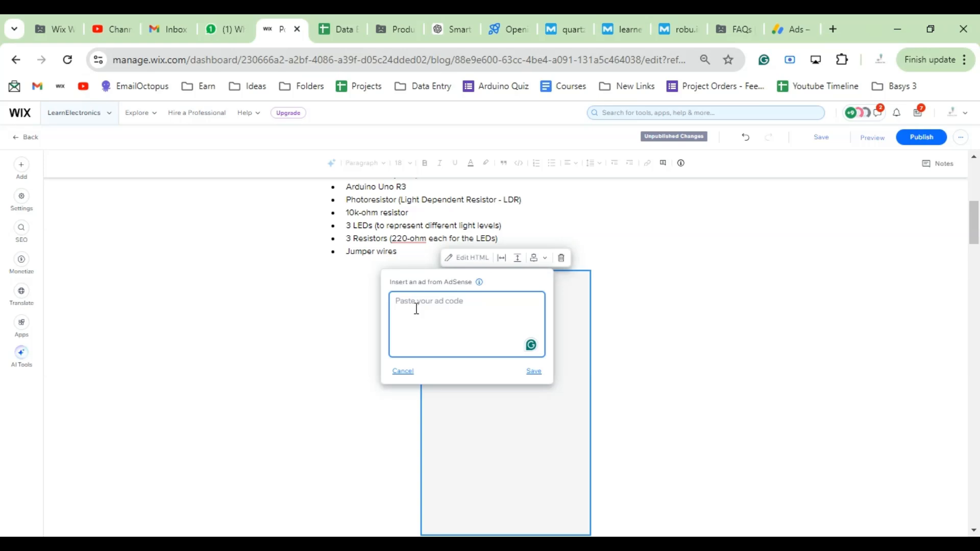
{"action": "key", "text": "ctrl+v"}
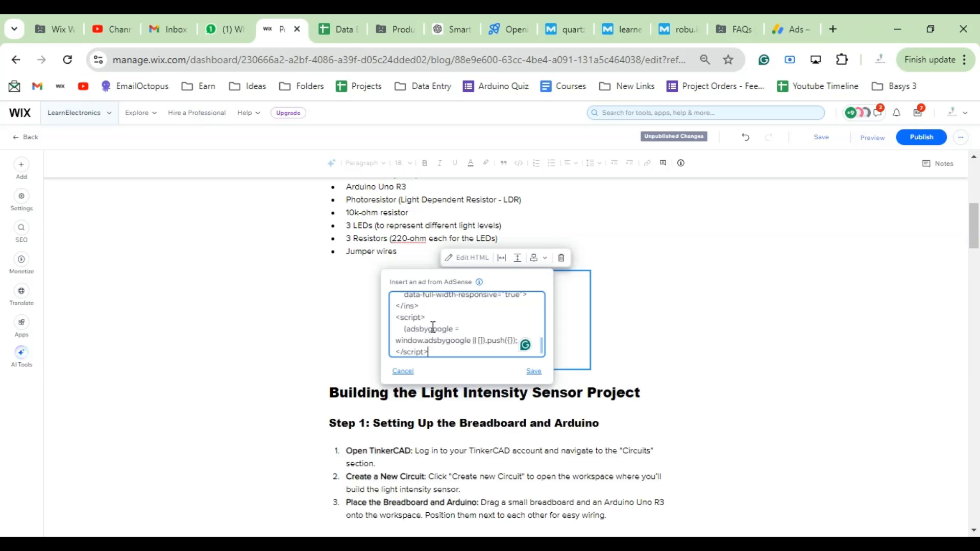
{"action": "left_click", "coordinate": [533, 371]}
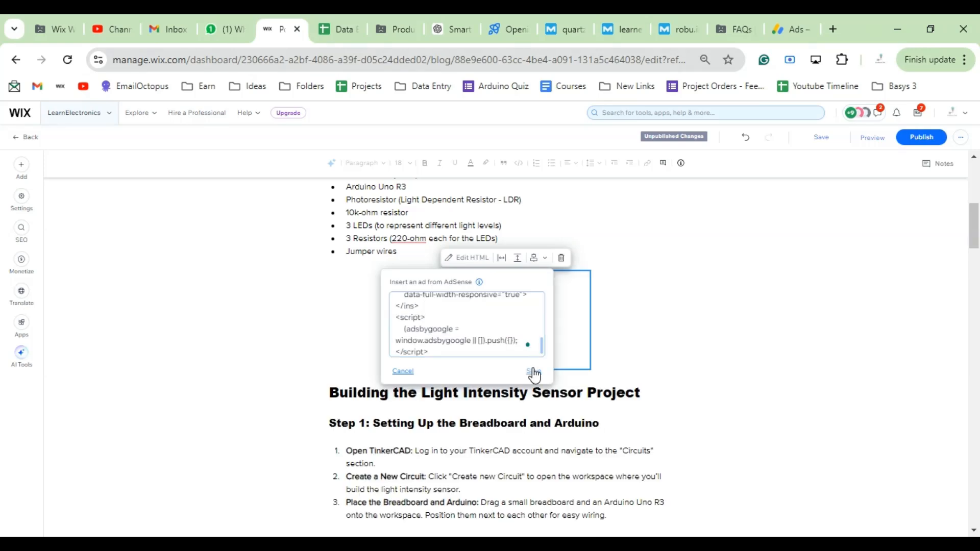
{"action": "left_click", "coordinate": [819, 139]}
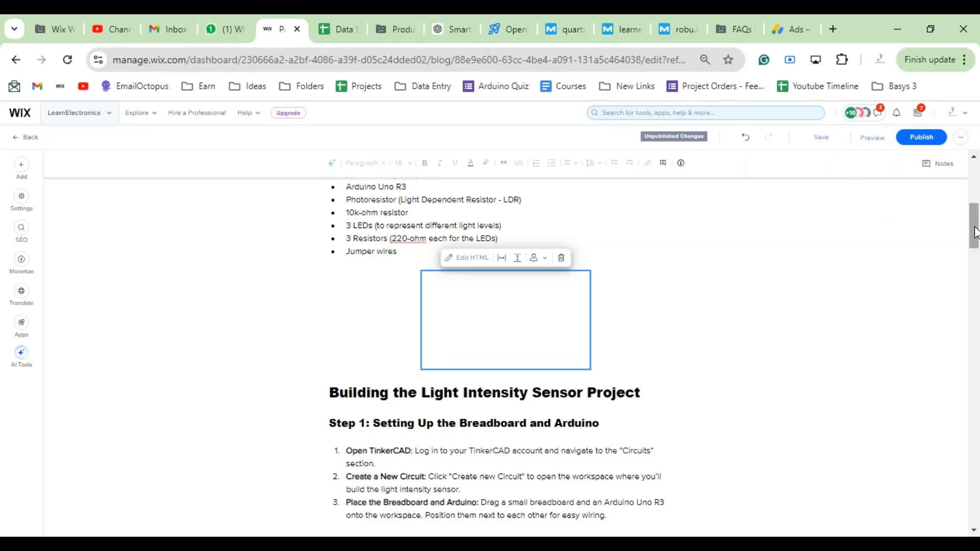
- Insert a Wix Monetize with AdSense block above the "Step 4: Writing the Code" heading and open its ad code for editing
{"action": "left_click_drag", "start_coordinate": [971, 236], "coordinate": [975, 268]}
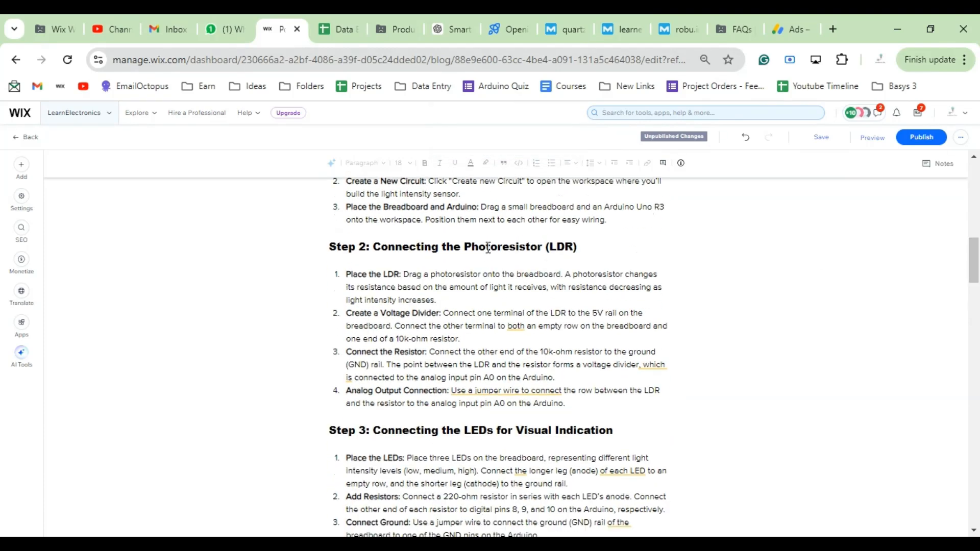
{"action": "scroll", "coordinate": [521, 355], "scroll_direction": "down", "scroll_amount": 3}
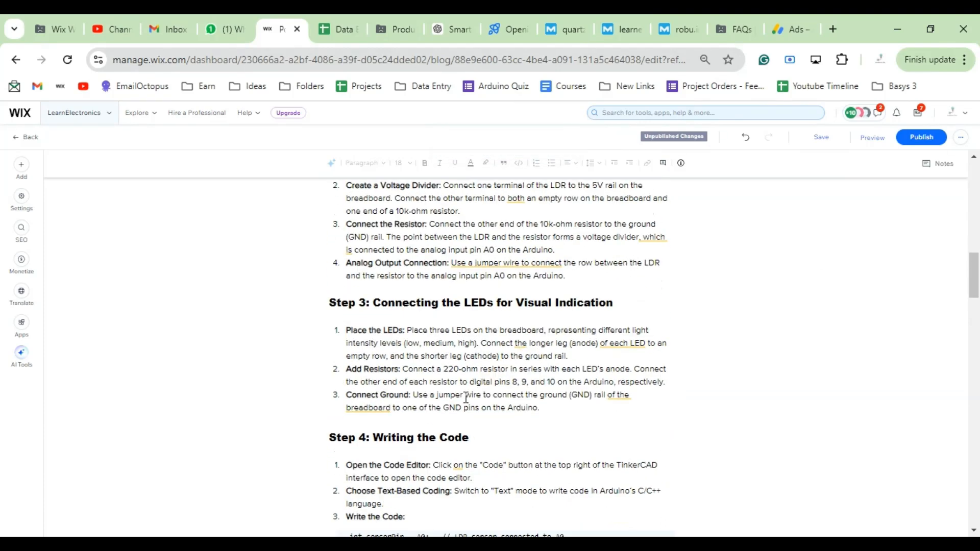
{"action": "left_click", "coordinate": [535, 422]}
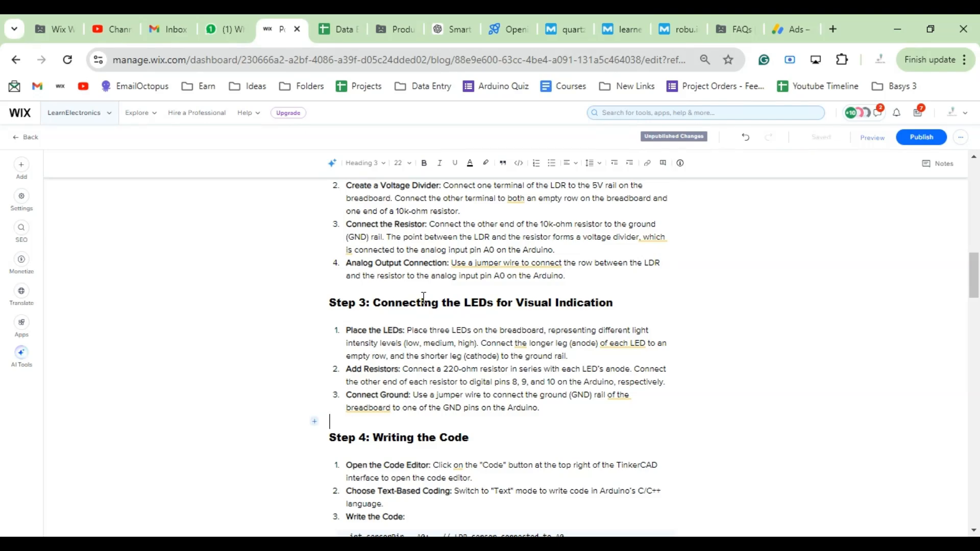
{"action": "scroll", "coordinate": [424, 298], "scroll_direction": "up", "scroll_amount": 5}
{"action": "scroll", "coordinate": [423, 298], "scroll_direction": "up", "scroll_amount": 2}
{"action": "scroll", "coordinate": [423, 298], "scroll_direction": "down", "scroll_amount": 8}
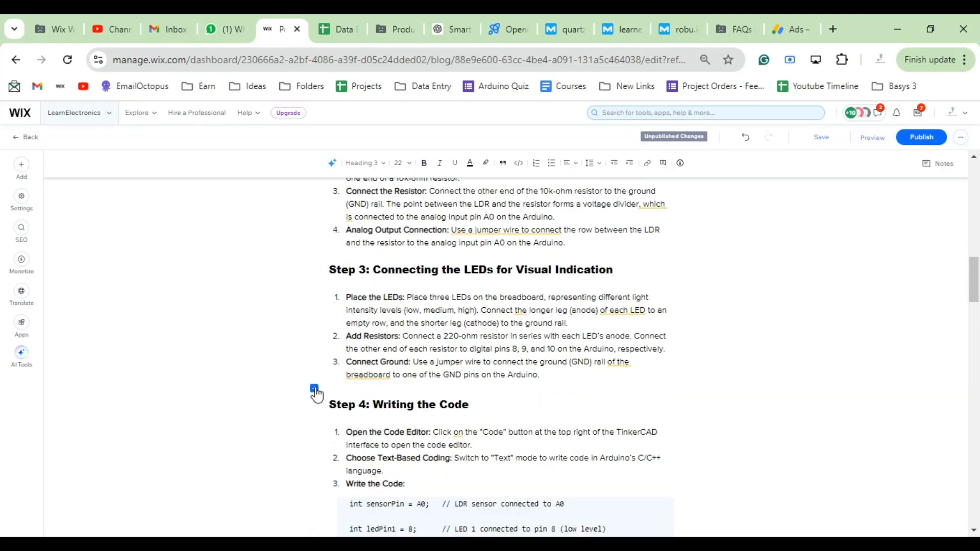
{"action": "left_click", "coordinate": [313, 388]}
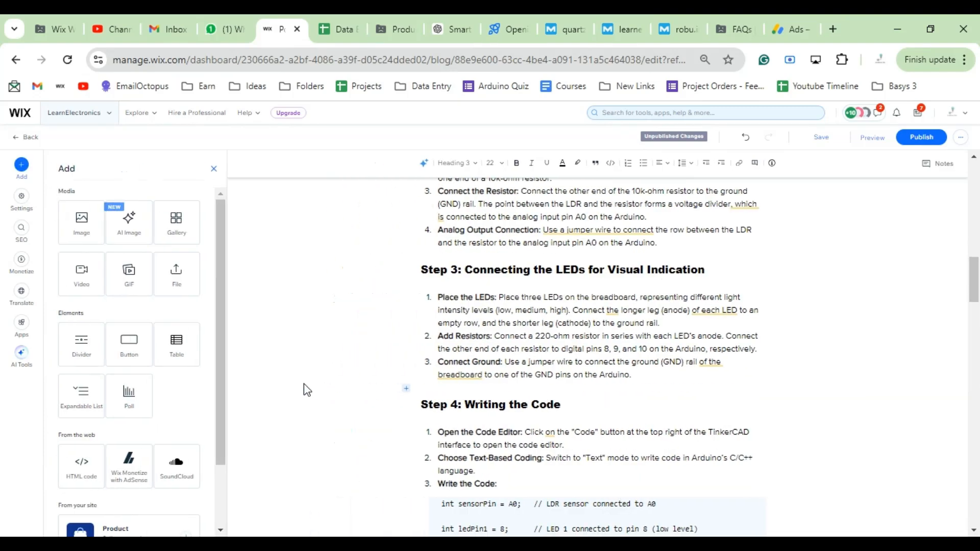
{"action": "left_click", "coordinate": [123, 470]}
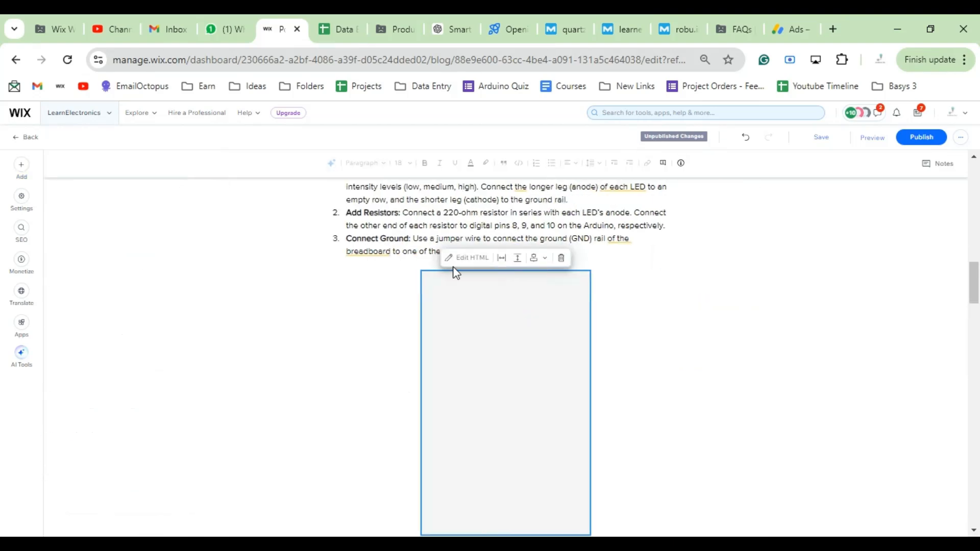
{"action": "left_click", "coordinate": [459, 259]}
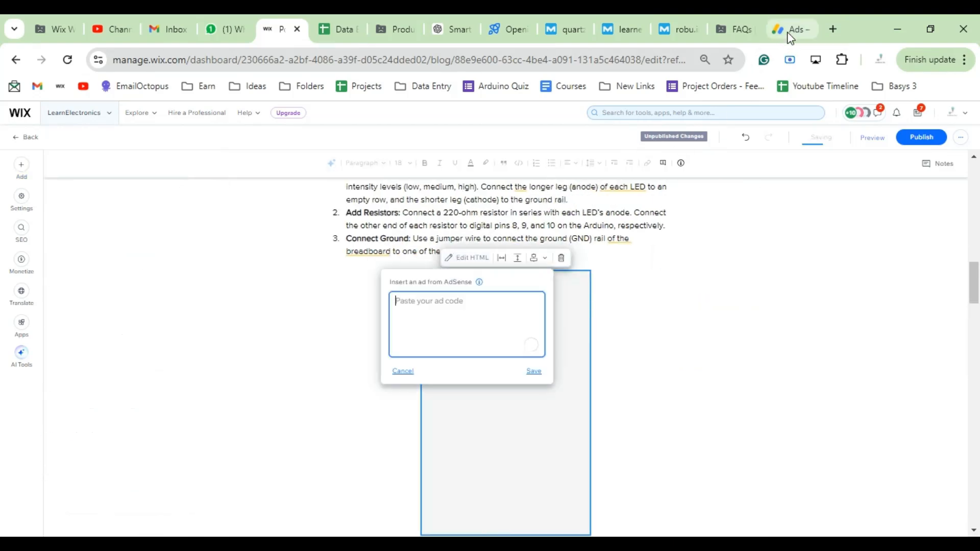
- Switch to Google AdSense, create a Responsive display ad unit named 5, and copy its HTML code
{"action": "left_click", "coordinate": [790, 32]}
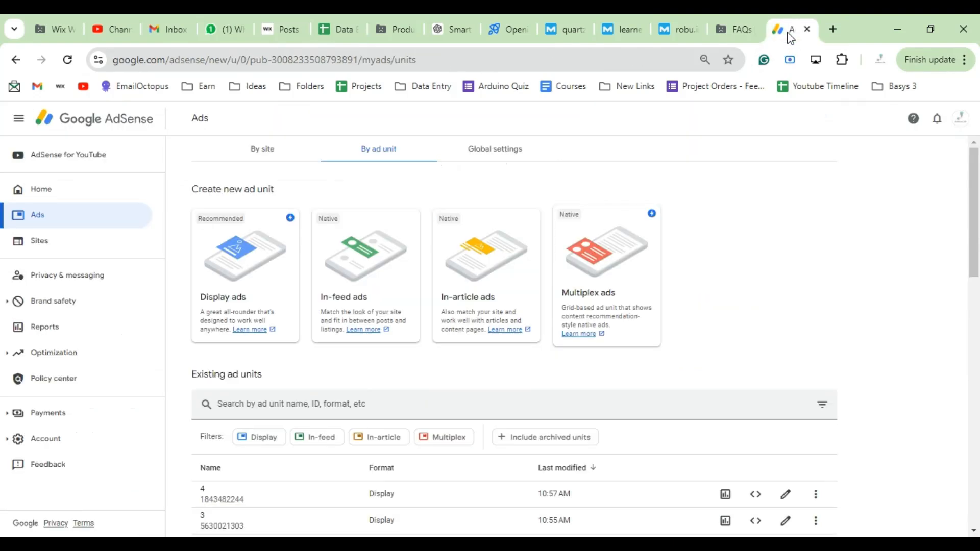
{"action": "left_click", "coordinate": [251, 276]}
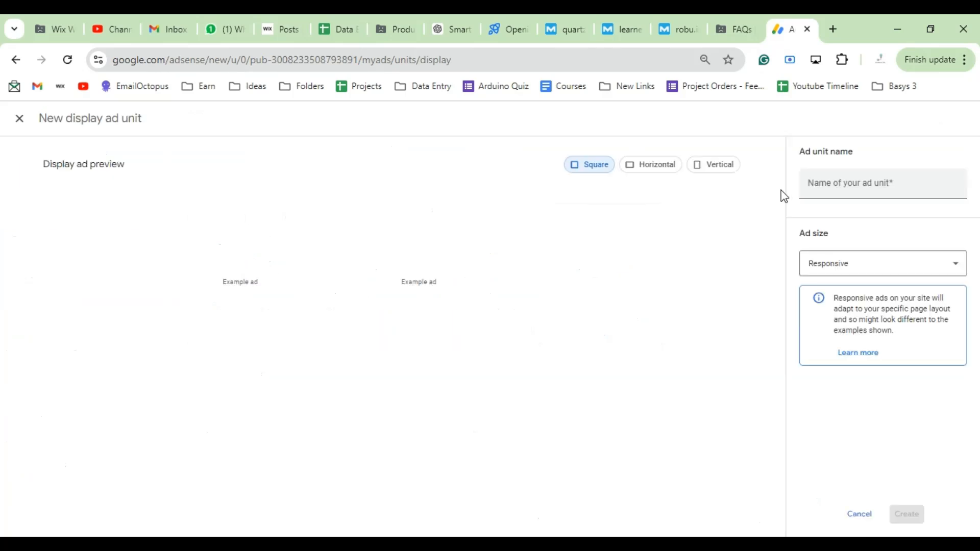
{"action": "left_click", "coordinate": [822, 179]}
{"action": "type", "text": "5"}
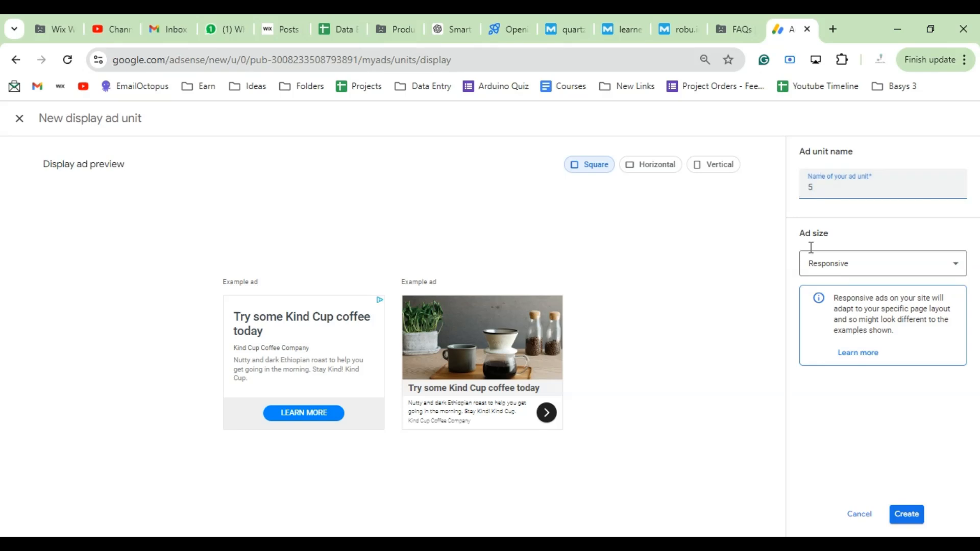
{"action": "left_click", "coordinate": [900, 520]}
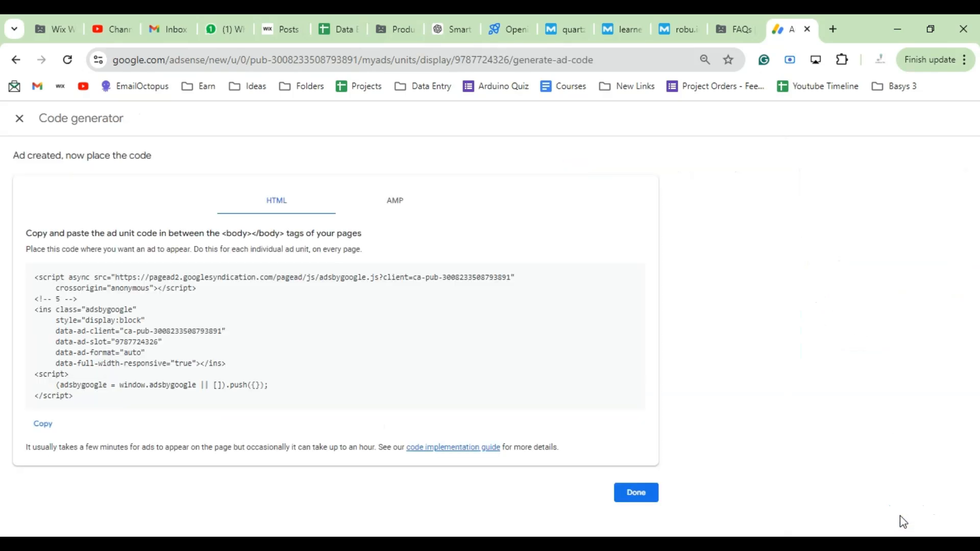
{"action": "left_click", "coordinate": [44, 427]}
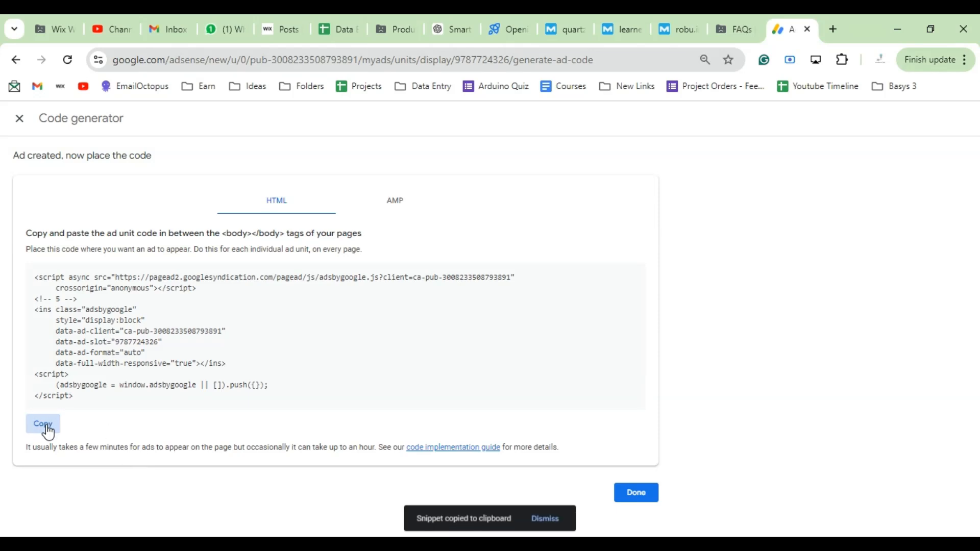
{"action": "left_click", "coordinate": [636, 495]}
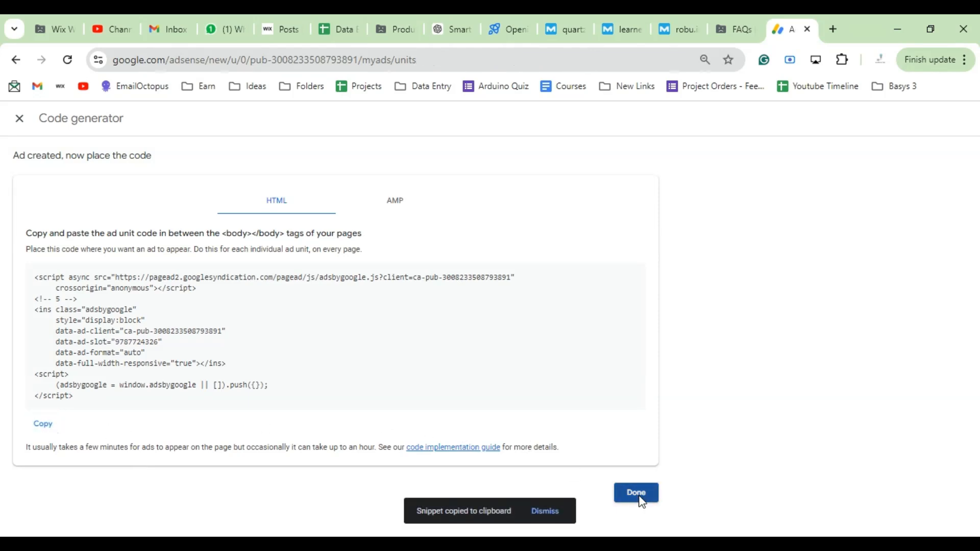
- Return to the Wix blog post and save the copied ad code in the AdSense block above the Step 4 heading
{"action": "left_click", "coordinate": [280, 35]}
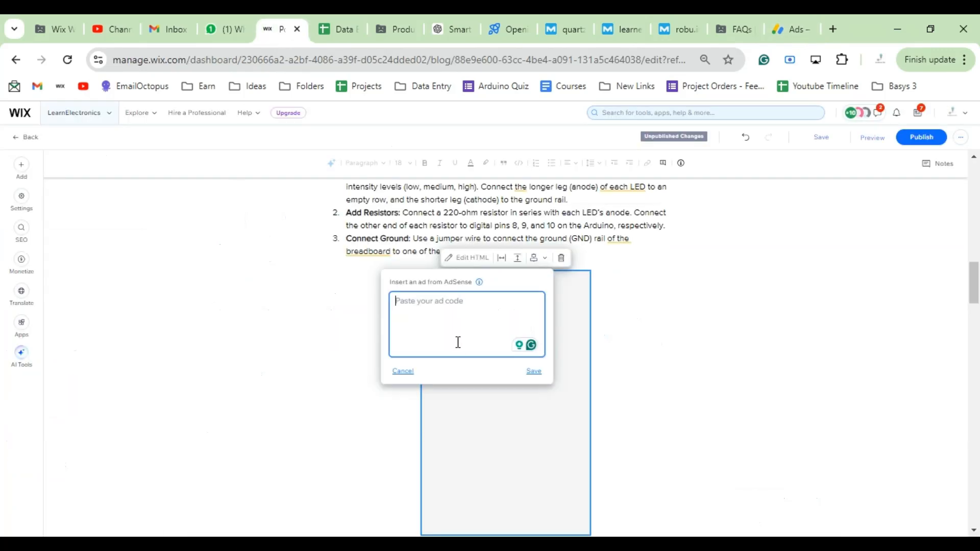
{"action": "key", "text": "ctrl+v"}
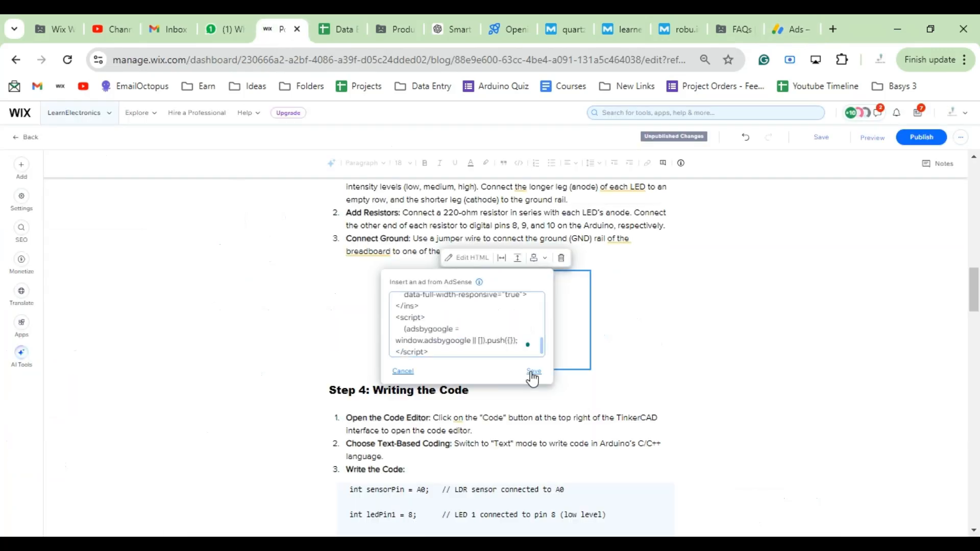
{"action": "left_click", "coordinate": [532, 372]}
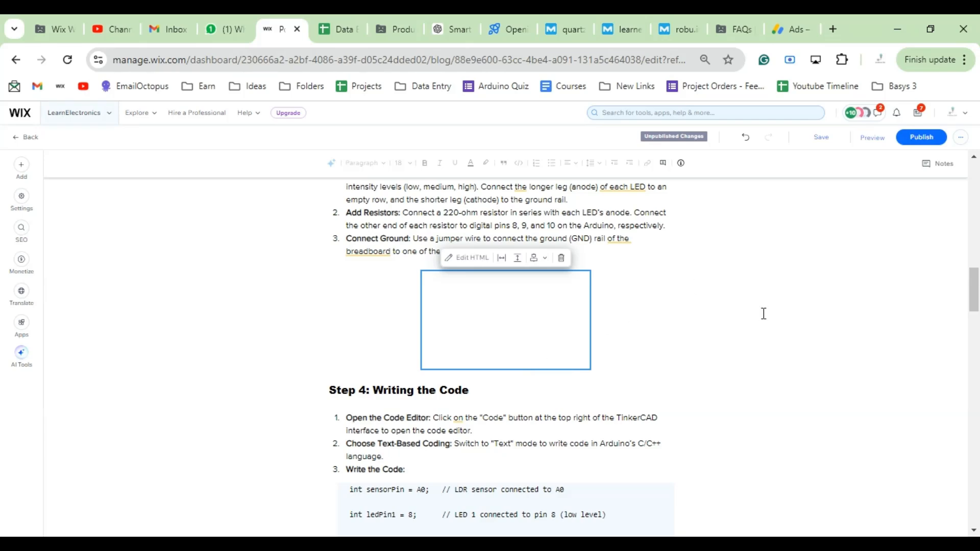
- Insert another Wix Monetize with AdSense block above the "Step 5: Simulating the Circuit" heading
{"action": "left_click_drag", "start_coordinate": [975, 290], "coordinate": [972, 400]}
{"action": "left_click", "coordinate": [461, 361]}
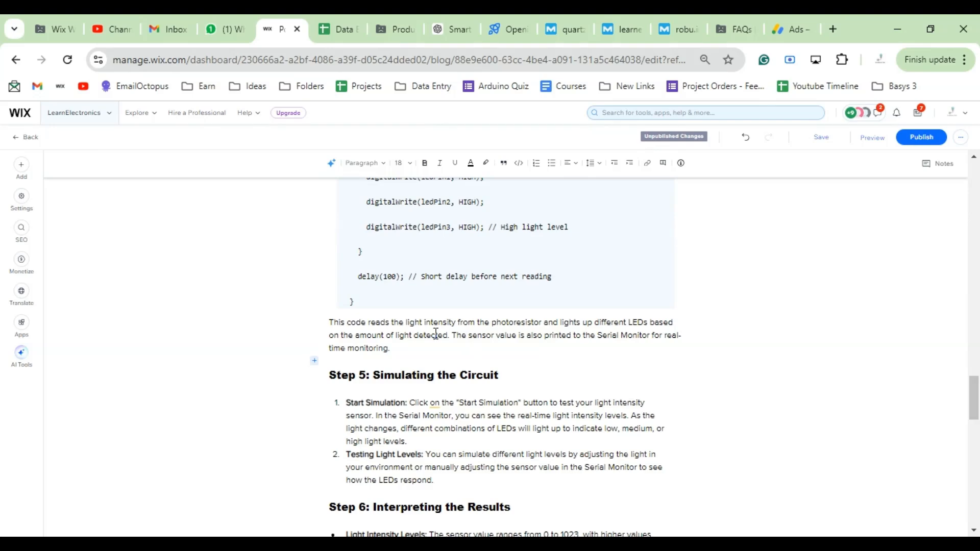
{"action": "left_click", "coordinate": [314, 362]}
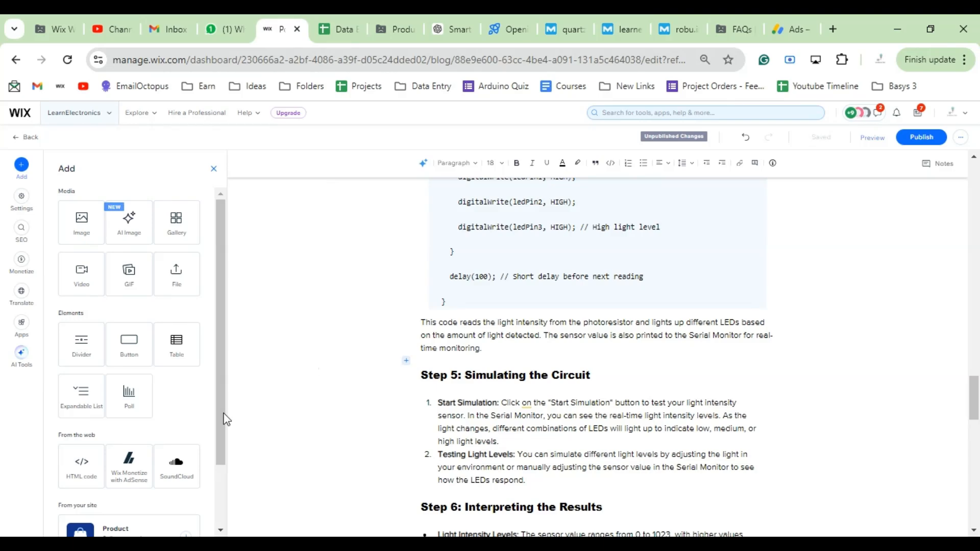
{"action": "left_click", "coordinate": [129, 472]}
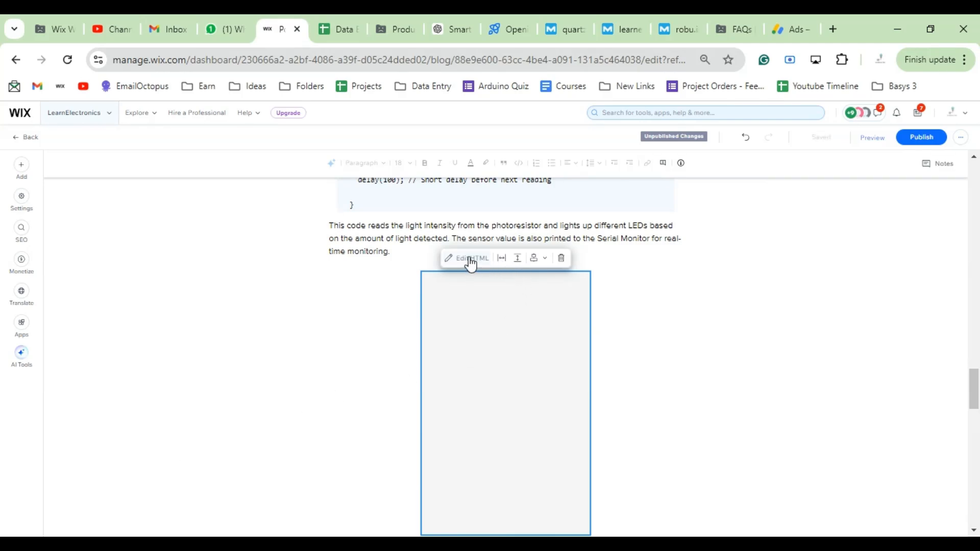
- Switch to Google AdSense, create a Responsive display ad unit named 6, and copy its HTML code
{"action": "left_click", "coordinate": [782, 30]}
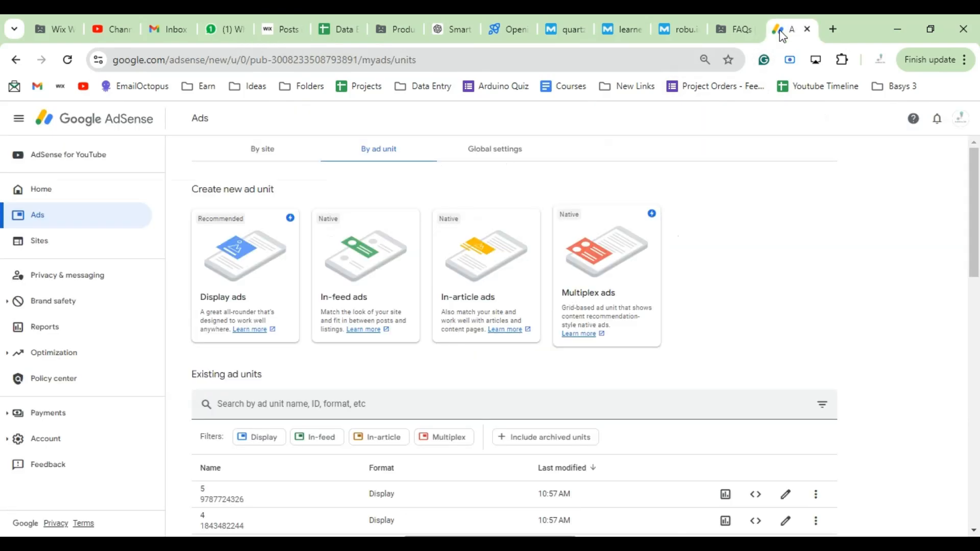
{"action": "left_click", "coordinate": [220, 275]}
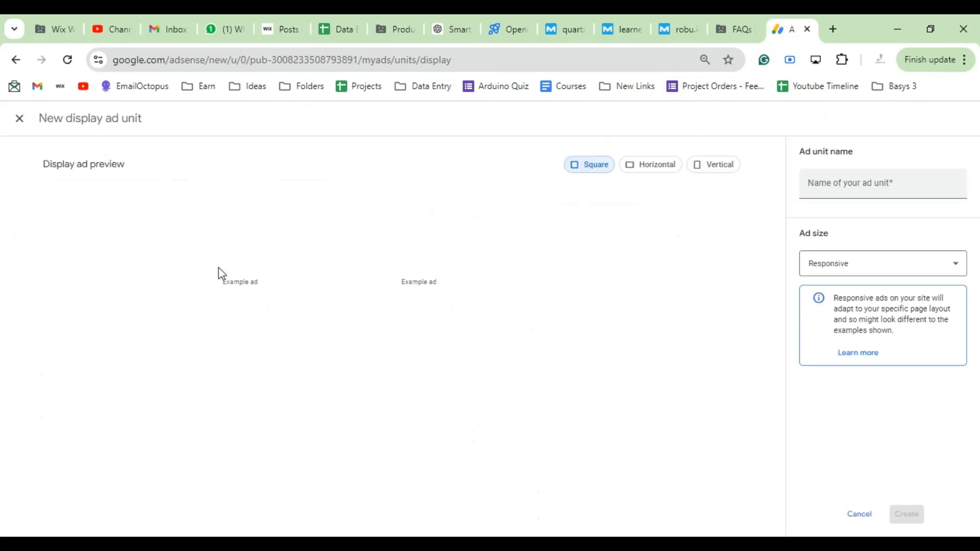
{"action": "left_click", "coordinate": [837, 176]}
{"action": "type", "text": "6"}
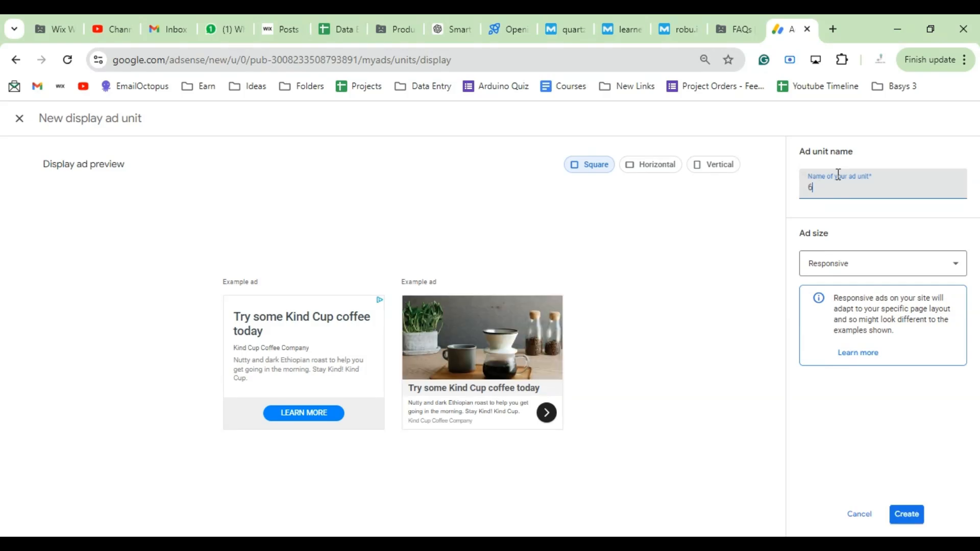
{"action": "left_click", "coordinate": [900, 515]}
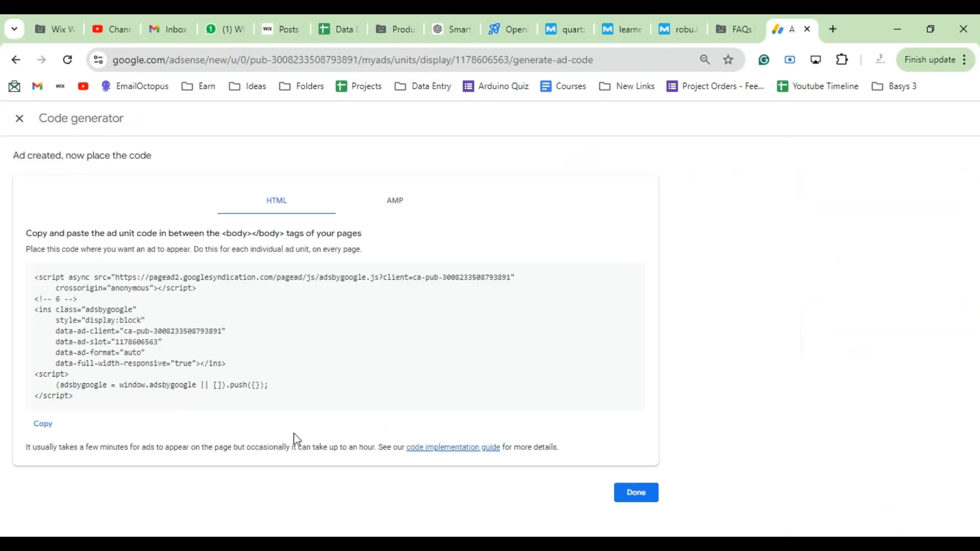
{"action": "left_click", "coordinate": [42, 424]}
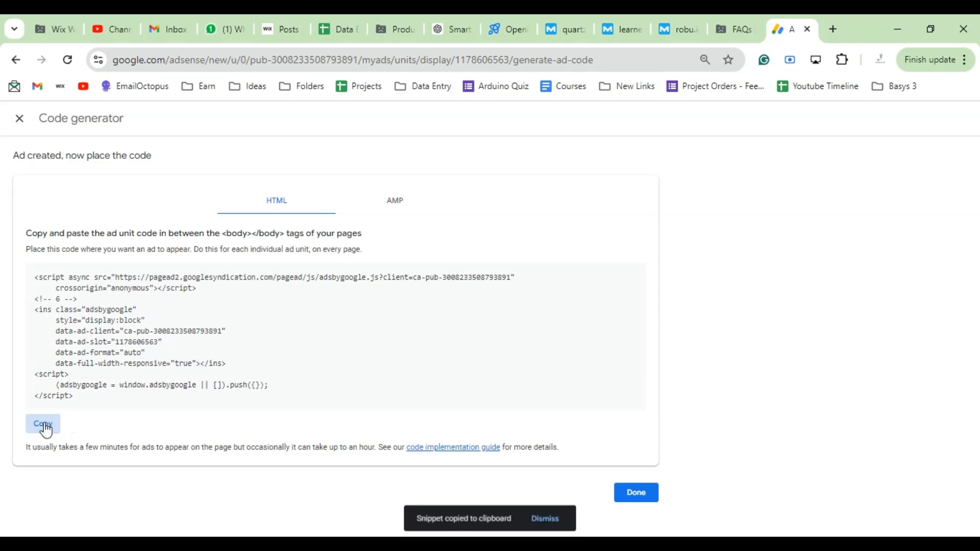
- Return to the Wix blog post and save the copied ad code in the AdSense block above the Step 5 heading
{"action": "left_click", "coordinate": [635, 492]}
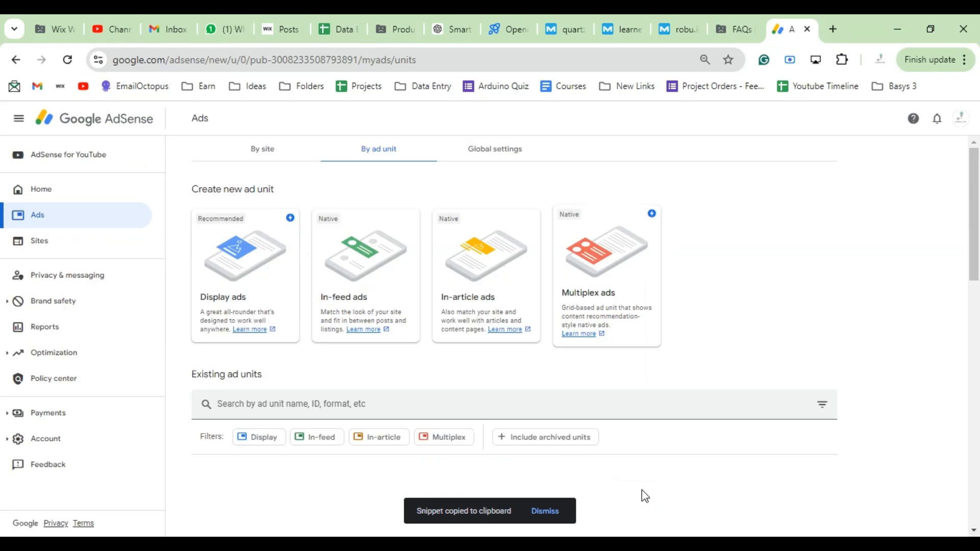
{"action": "left_click", "coordinate": [287, 25]}
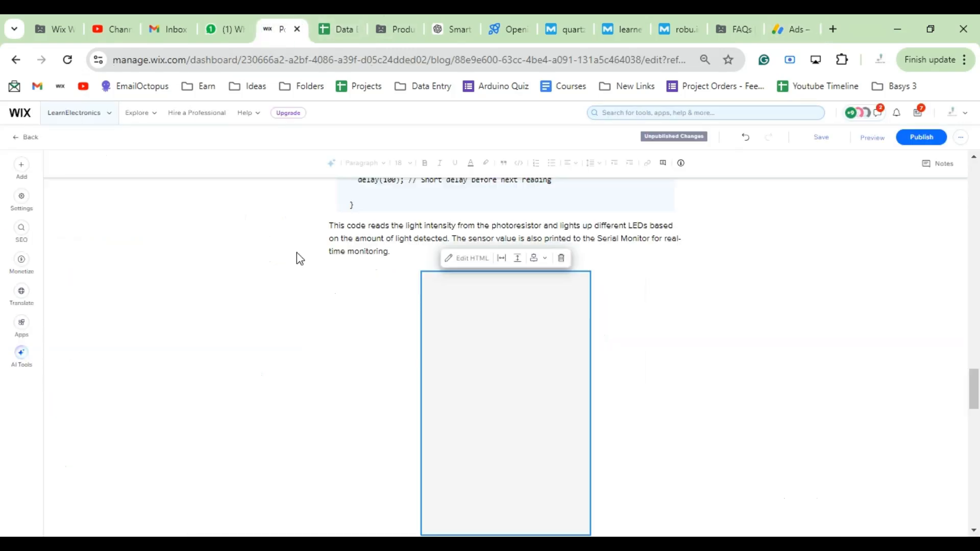
{"action": "left_click", "coordinate": [481, 260]}
{"action": "left_click", "coordinate": [454, 299]}
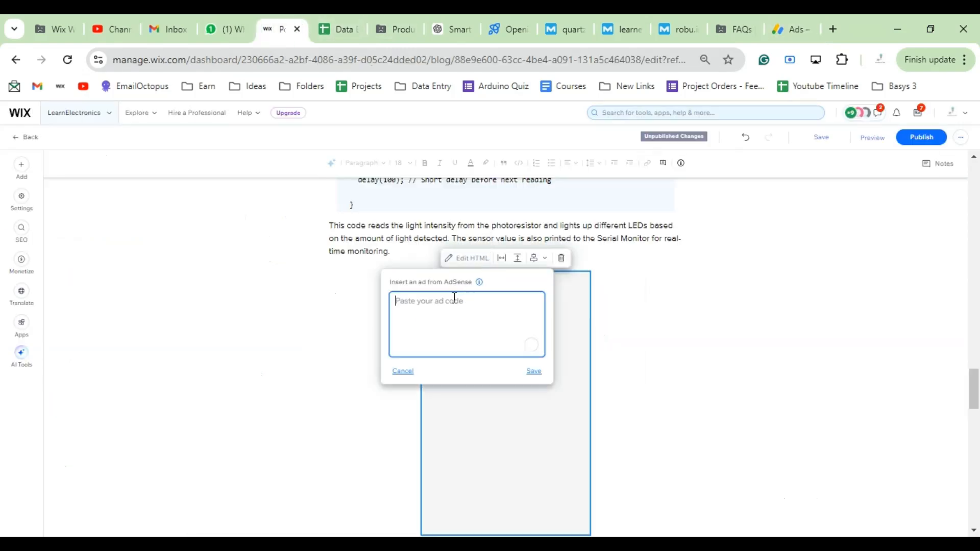
{"action": "key", "text": "ctrl+v"}
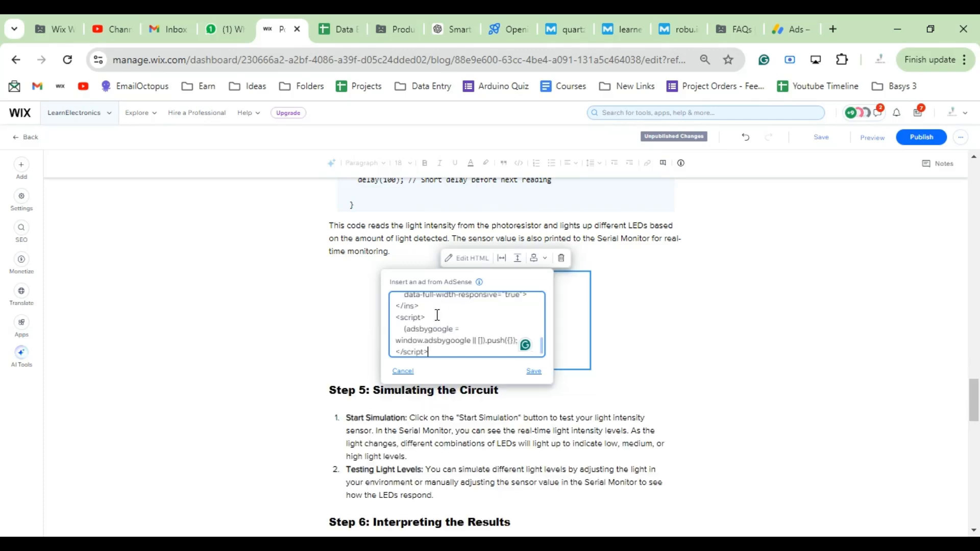
{"action": "left_click", "coordinate": [534, 371]}
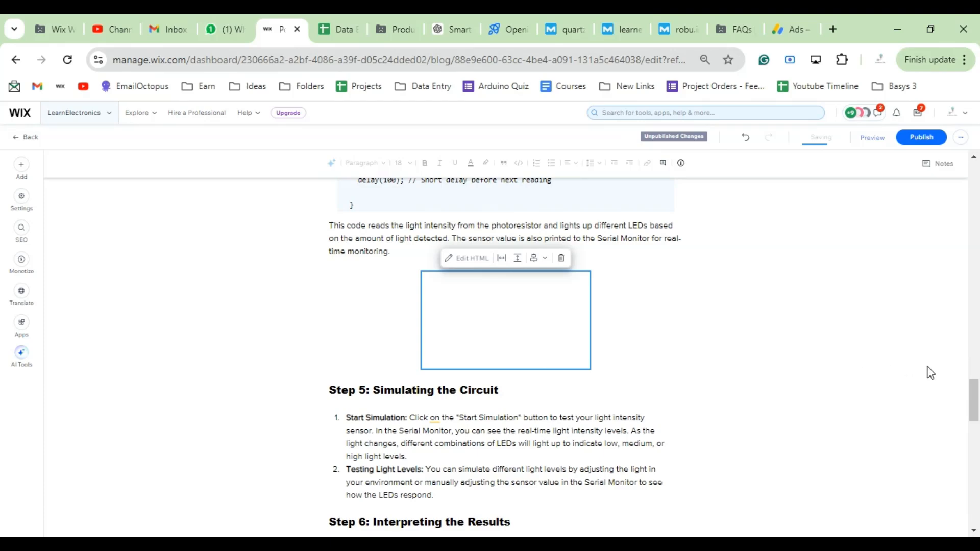
- Insert a Wix Monetize with AdSense block above the "Conclusion" heading and open its ad code for editing
{"action": "left_click_drag", "start_coordinate": [975, 391], "coordinate": [976, 432]}
{"action": "mouse_move", "coordinate": [974, 426]}
{"action": "left_mouse_down"}
{"action": "mouse_move", "coordinate": [975, 396]}
{"action": "mouse_move", "coordinate": [975, 431]}
{"action": "left_mouse_up"}
{"action": "left_click", "coordinate": [497, 408]}
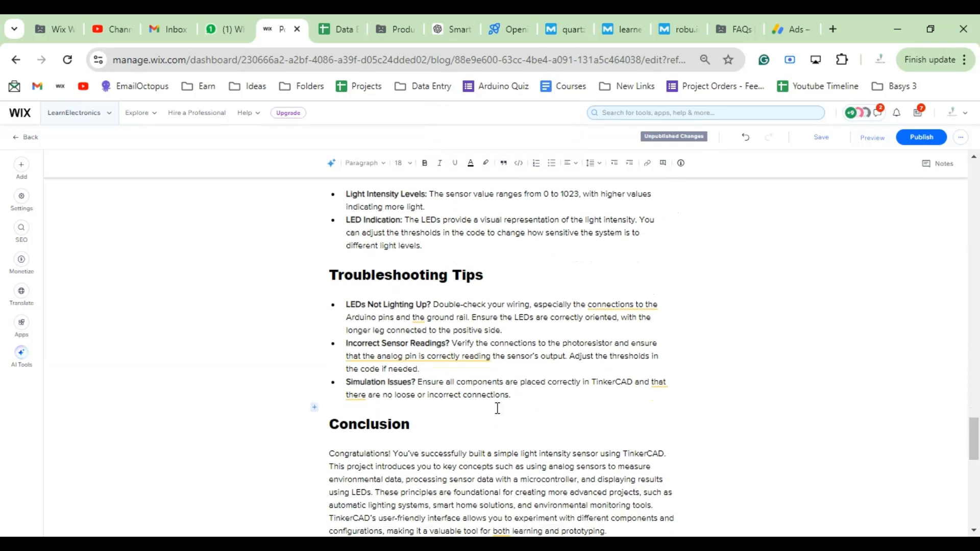
{"action": "left_click", "coordinate": [314, 408]}
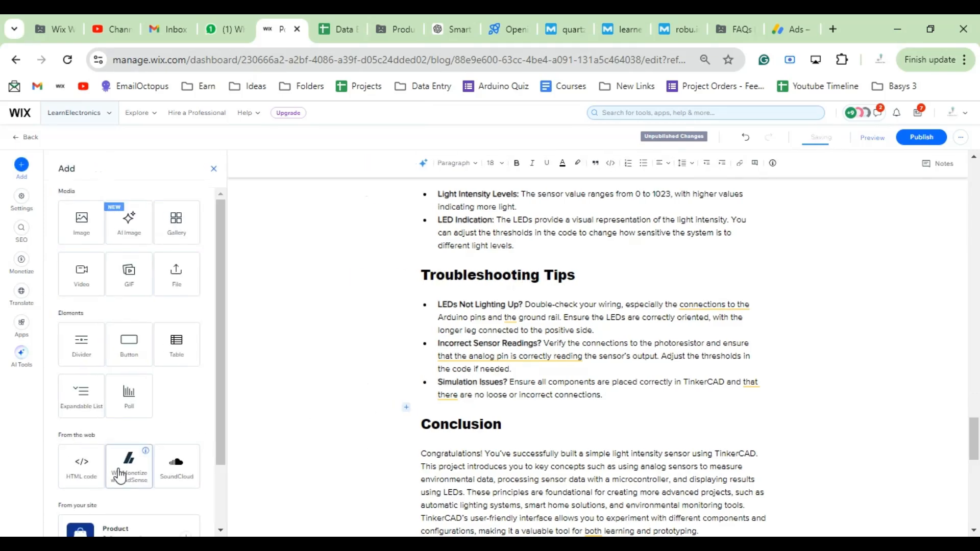
{"action": "left_click", "coordinate": [119, 475]}
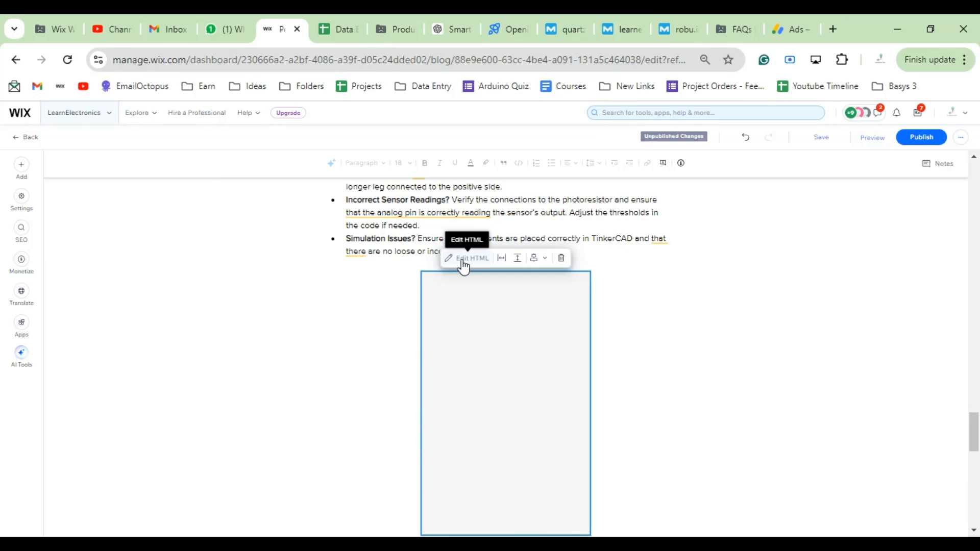
{"action": "left_click", "coordinate": [463, 259]}
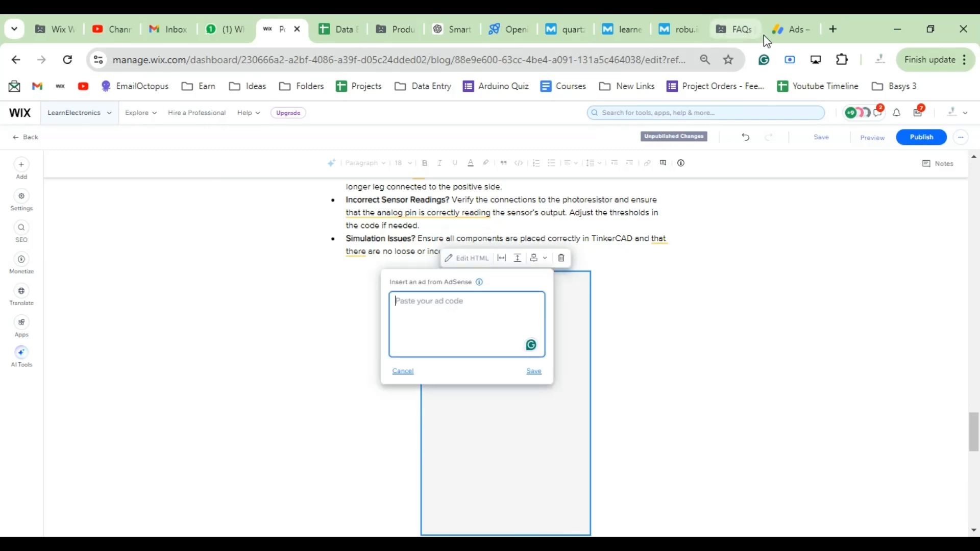
- Switch to Google AdSense, create a Responsive display ad unit named 7, and copy its HTML code
{"action": "left_click", "coordinate": [798, 32]}
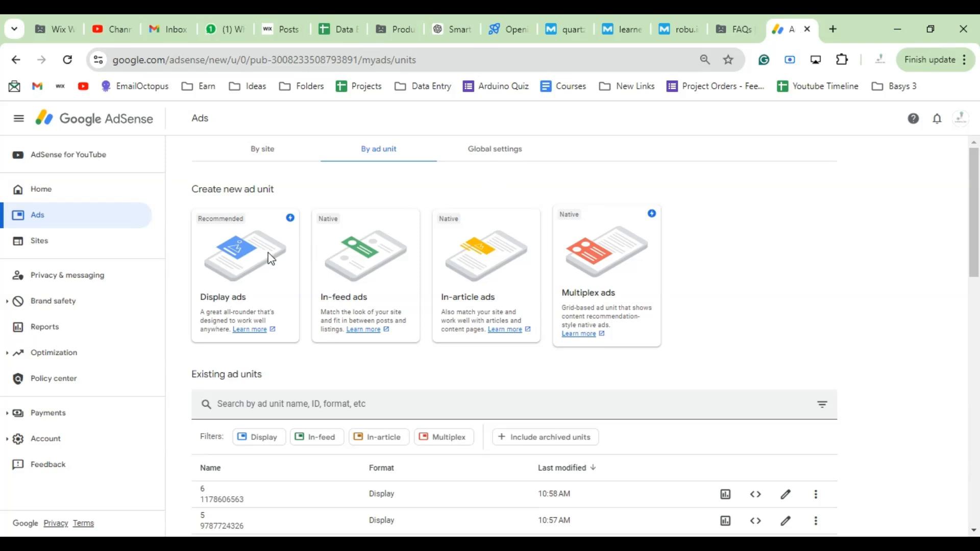
{"action": "left_click", "coordinate": [236, 267]}
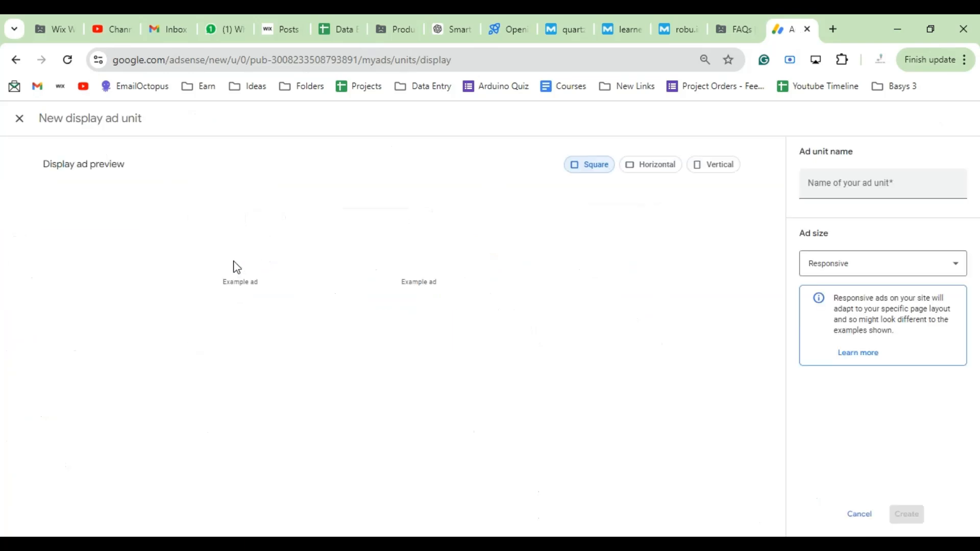
{"action": "left_click", "coordinate": [839, 186]}
{"action": "type", "text": "7"}
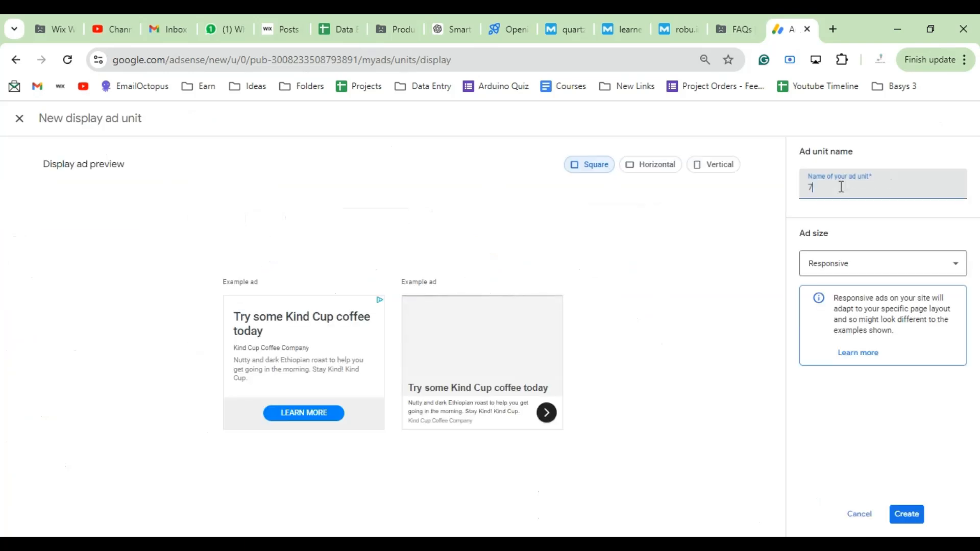
{"action": "left_click", "coordinate": [904, 515]}
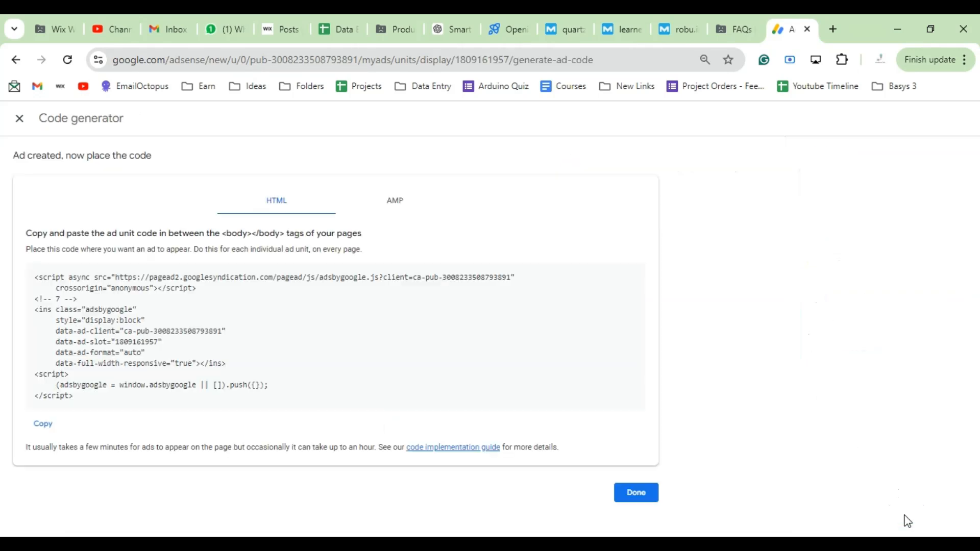
{"action": "left_click", "coordinate": [42, 424]}
{"action": "left_click", "coordinate": [635, 493]}
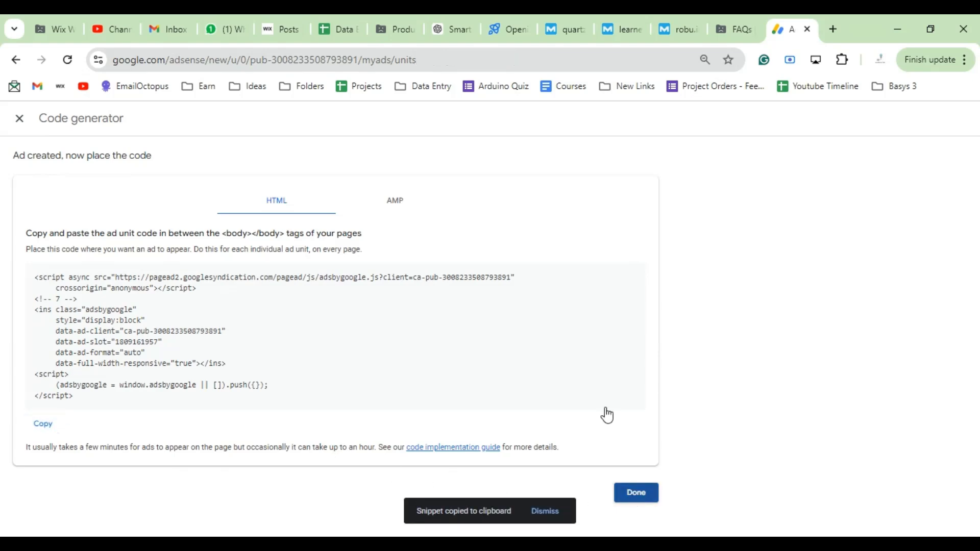
- Return to the Wix blog post and save the copied ad code in the AdSense block above the Conclusion heading
{"action": "left_click", "coordinate": [266, 23]}
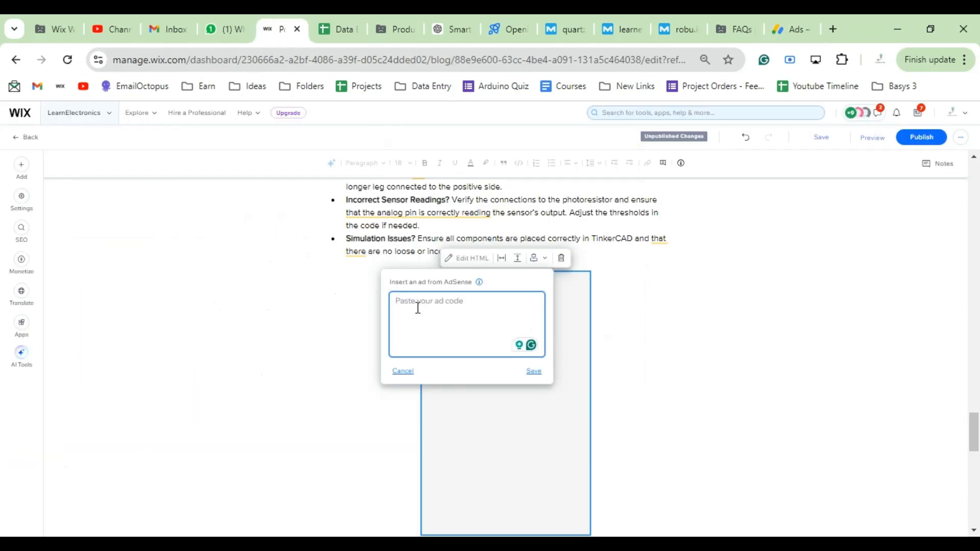
{"action": "key", "text": "ctrl+v"}
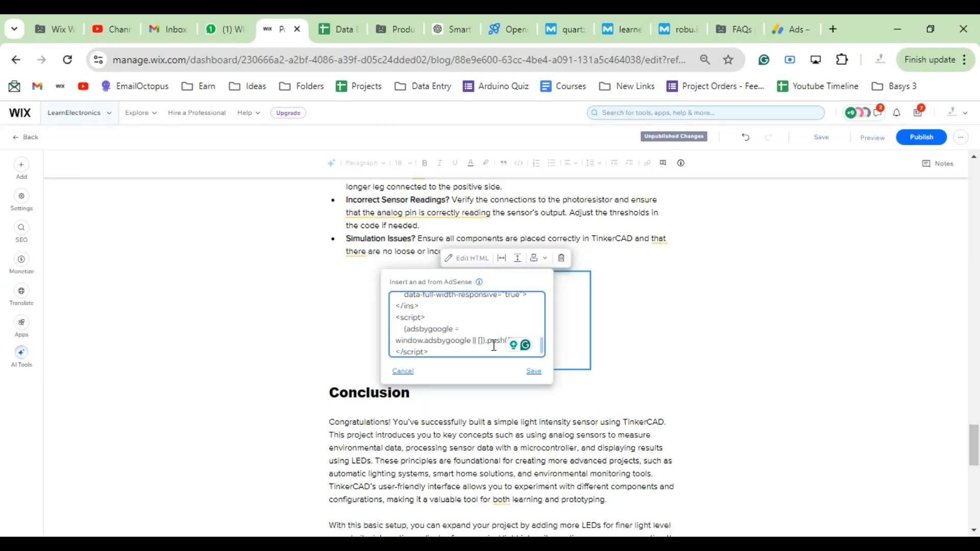
{"action": "left_click", "coordinate": [534, 375]}
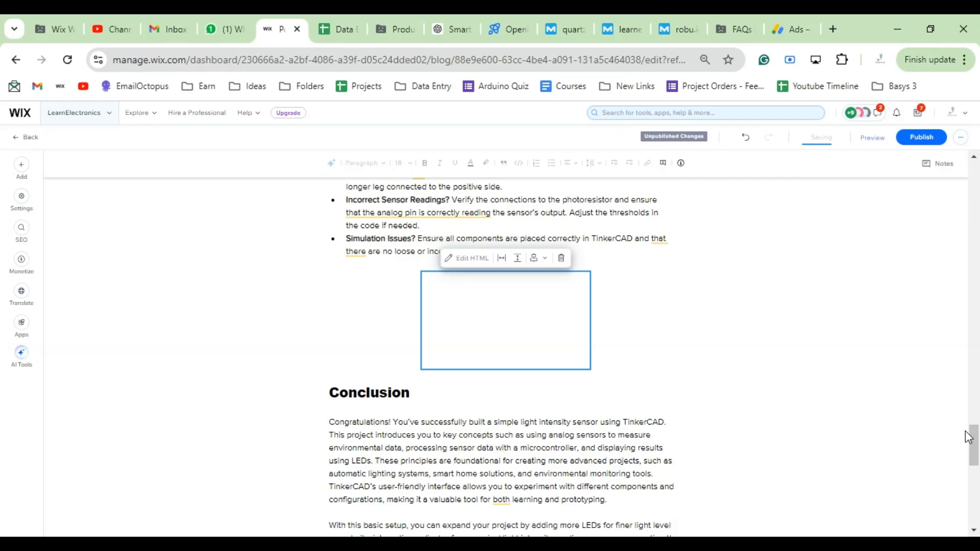
- Add a new line below the social media links at the post's end and insert a Wix Monetize with AdSense block there
{"action": "left_click_drag", "start_coordinate": [972, 438], "coordinate": [975, 493]}
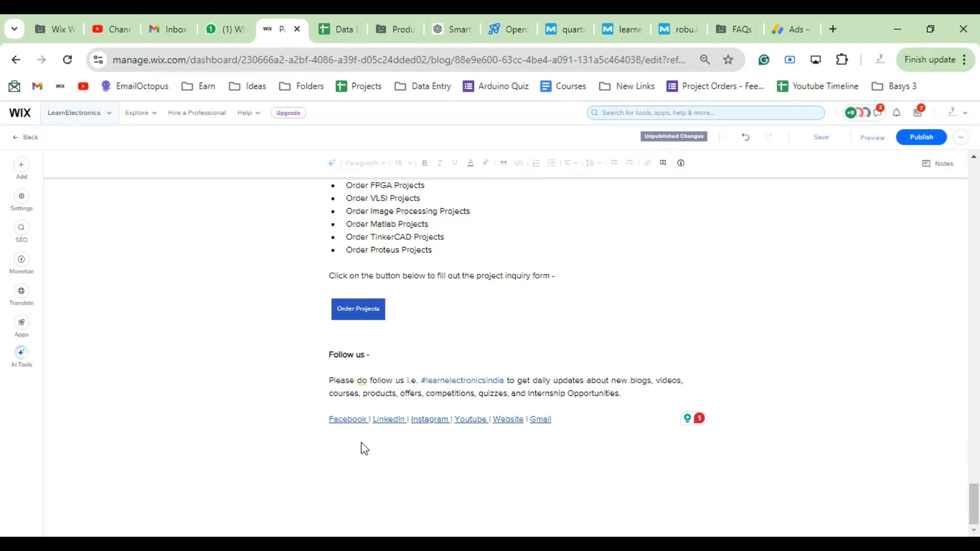
{"action": "left_click", "coordinate": [610, 423]}
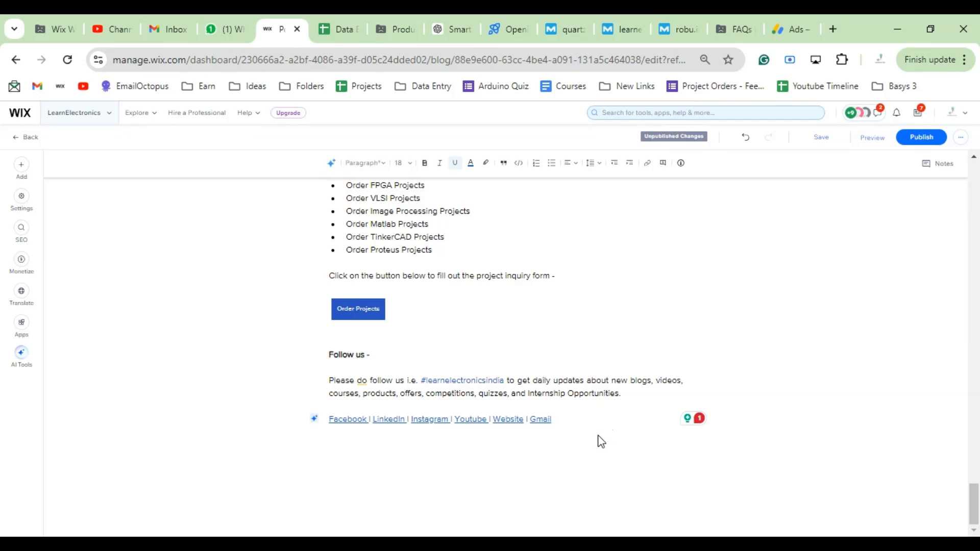
{"action": "key", "text": "Return"}
{"action": "key", "text": "Return"}
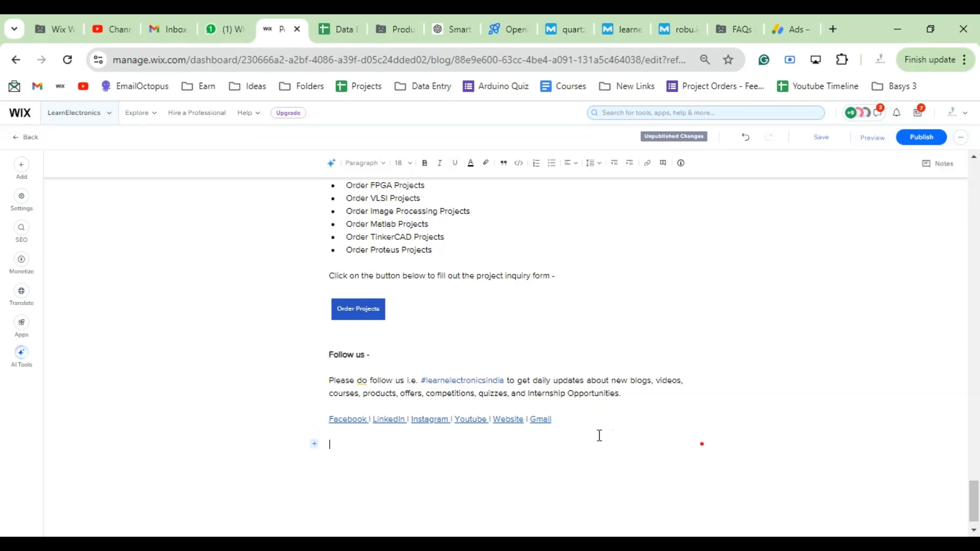
{"action": "left_click", "coordinate": [314, 445]}
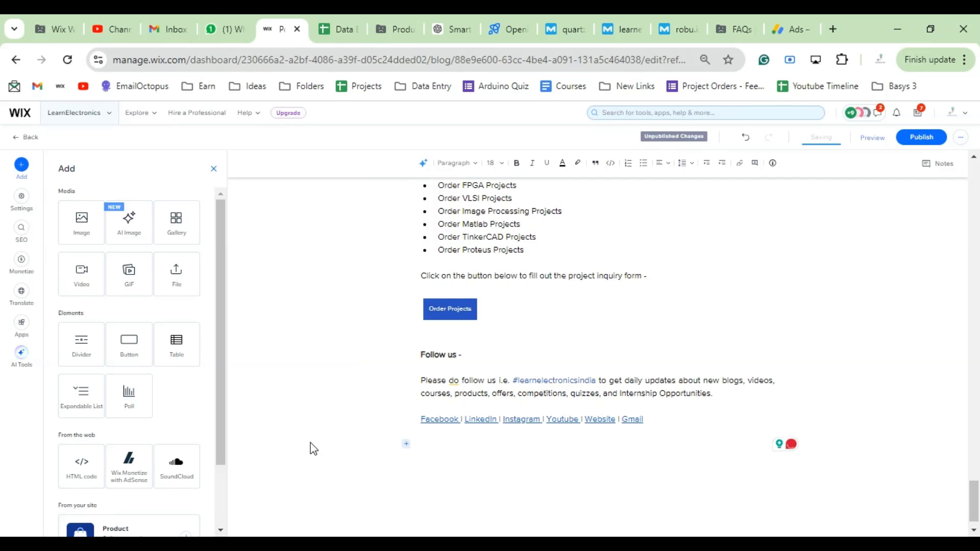
{"action": "left_click", "coordinate": [126, 473]}
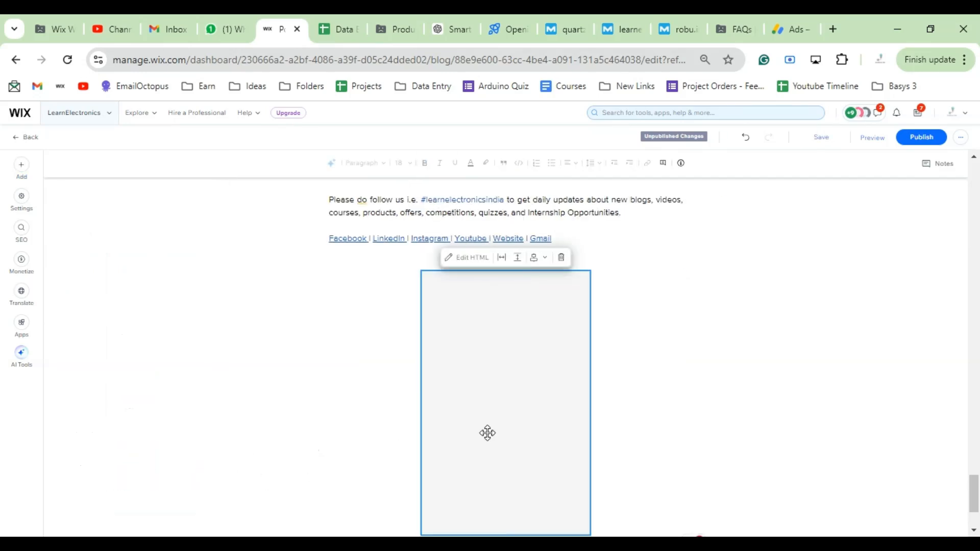
- Switch to Google AdSense, create a Responsive display ad unit named 8, and copy its HTML code
{"action": "left_click", "coordinate": [794, 30]}
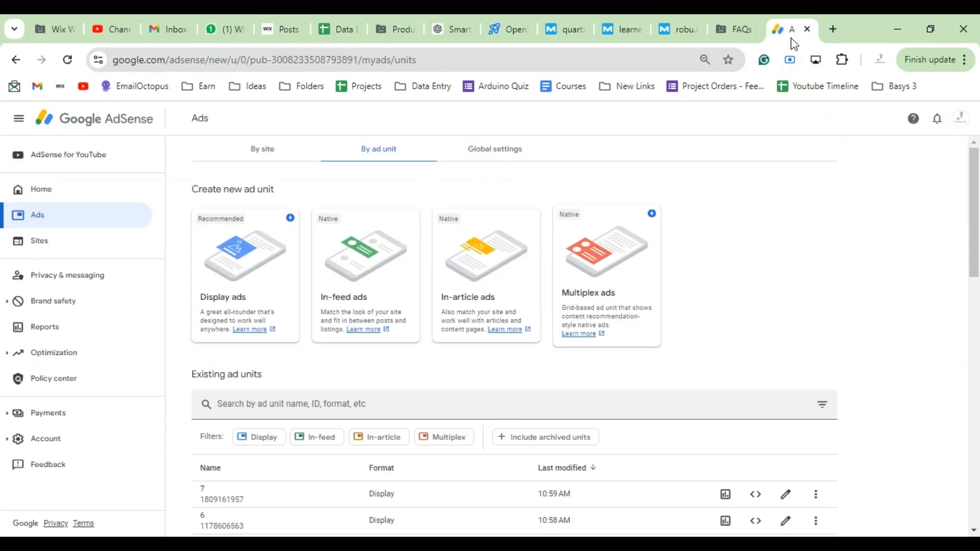
{"action": "left_click", "coordinate": [248, 272]}
{"action": "left_click", "coordinate": [854, 176]}
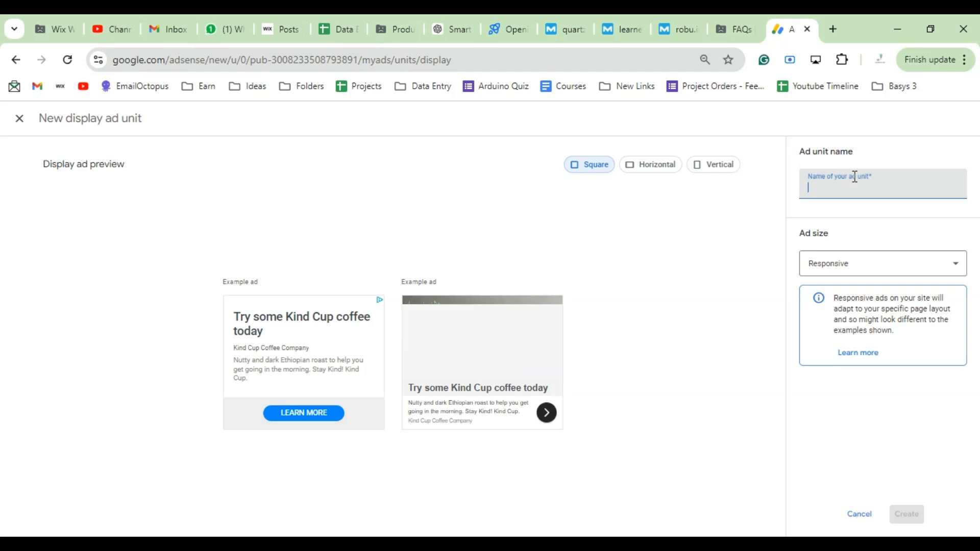
{"action": "type", "text": "8"}
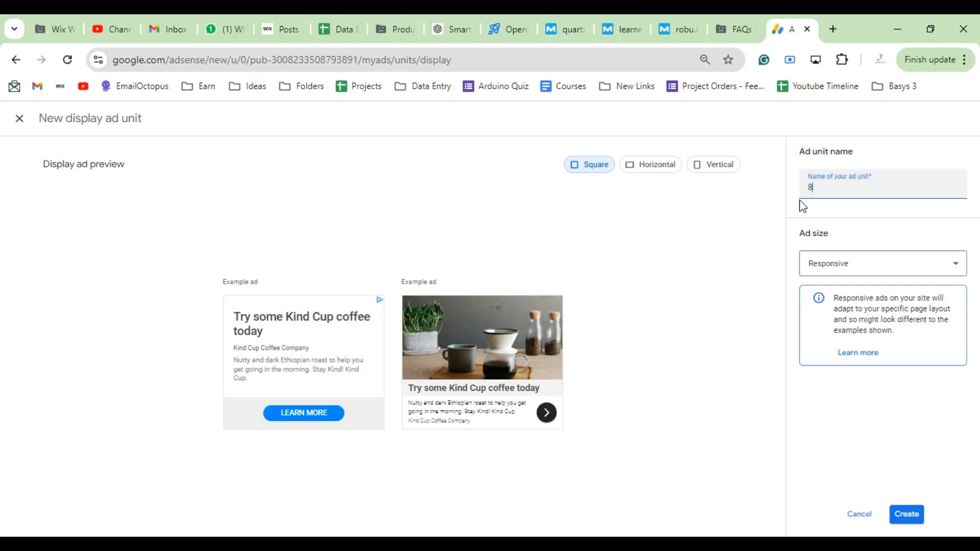
{"action": "left_click", "coordinate": [908, 523]}
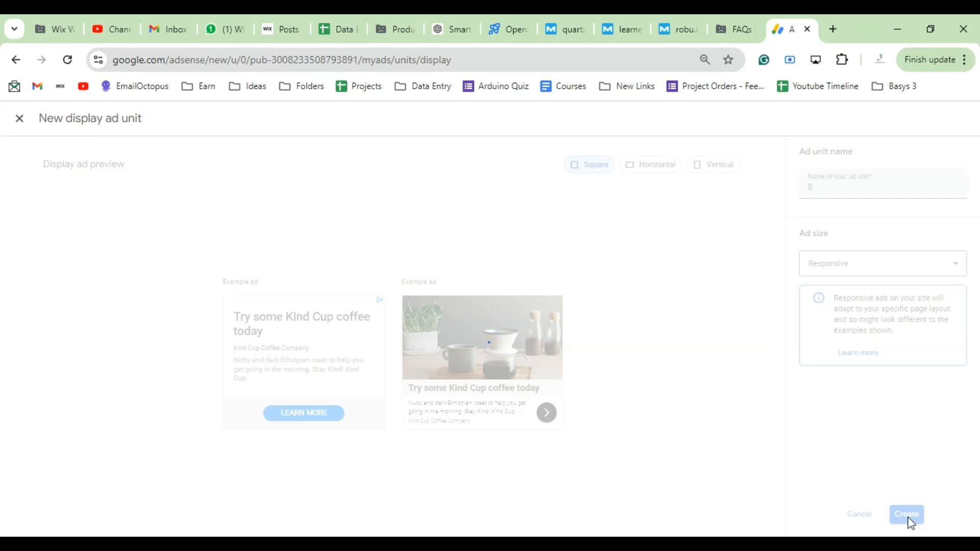
{"action": "left_click", "coordinate": [43, 427]}
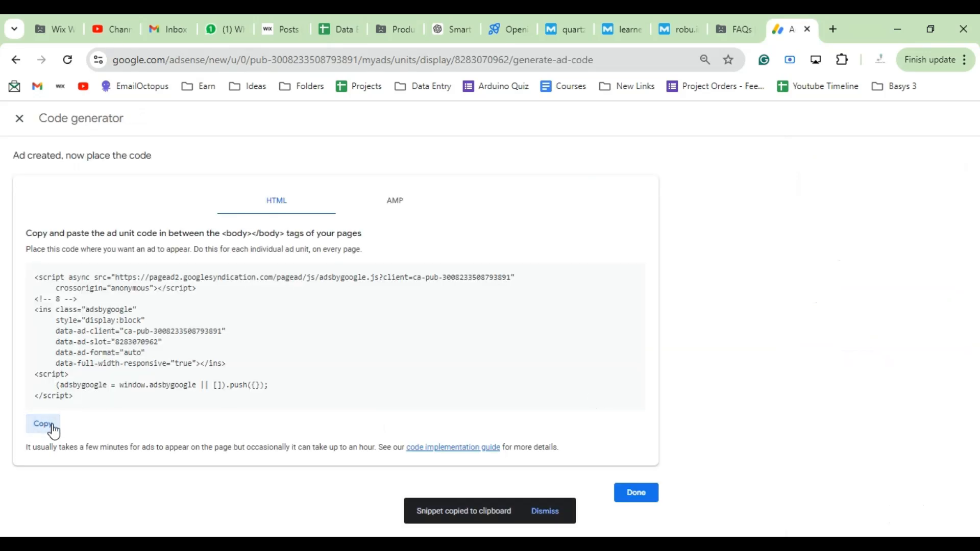
{"action": "left_click", "coordinate": [645, 491]}
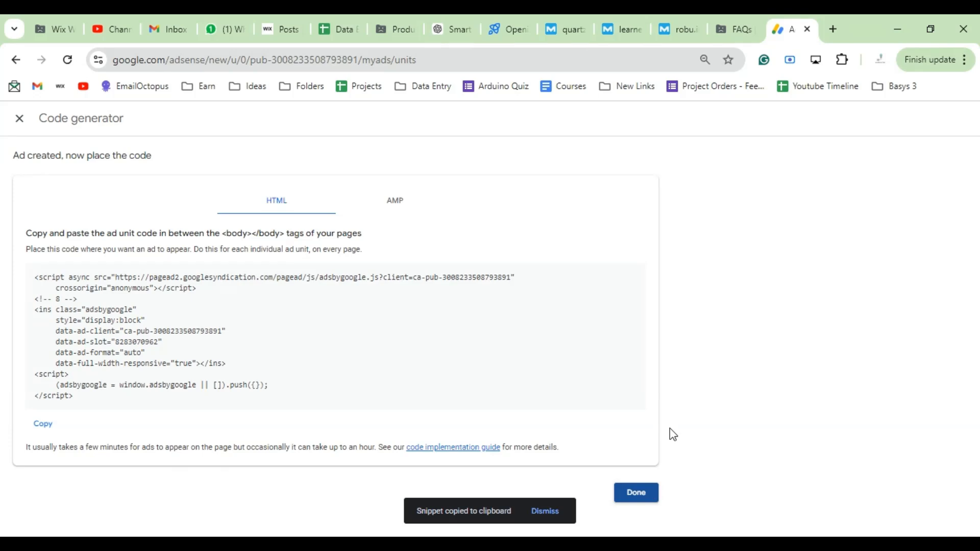
- Return to the Wix blog post, save the copied ad code in the AdSense block below the social media links, and publish the post
{"action": "left_click", "coordinate": [281, 32]}
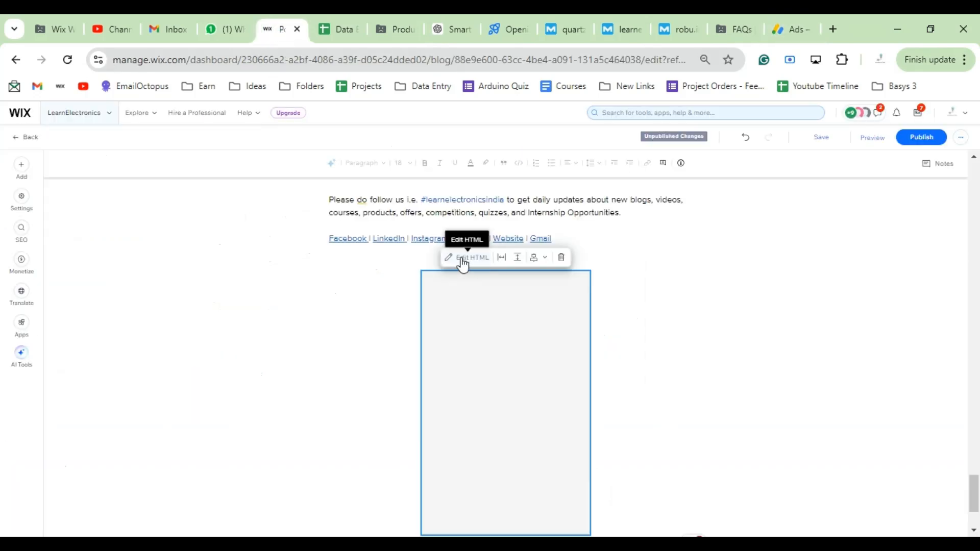
{"action": "left_click", "coordinate": [462, 263]}
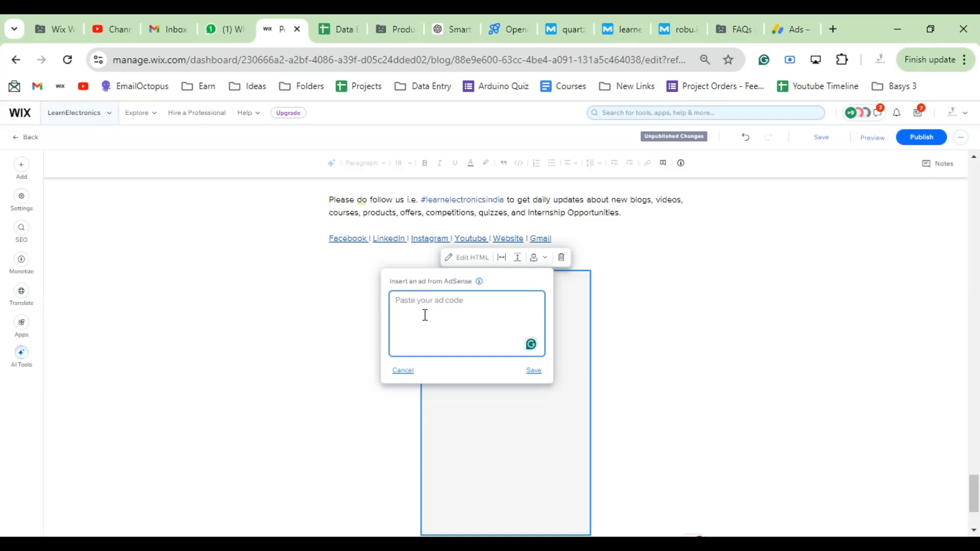
{"action": "key", "text": "ctrl+v"}
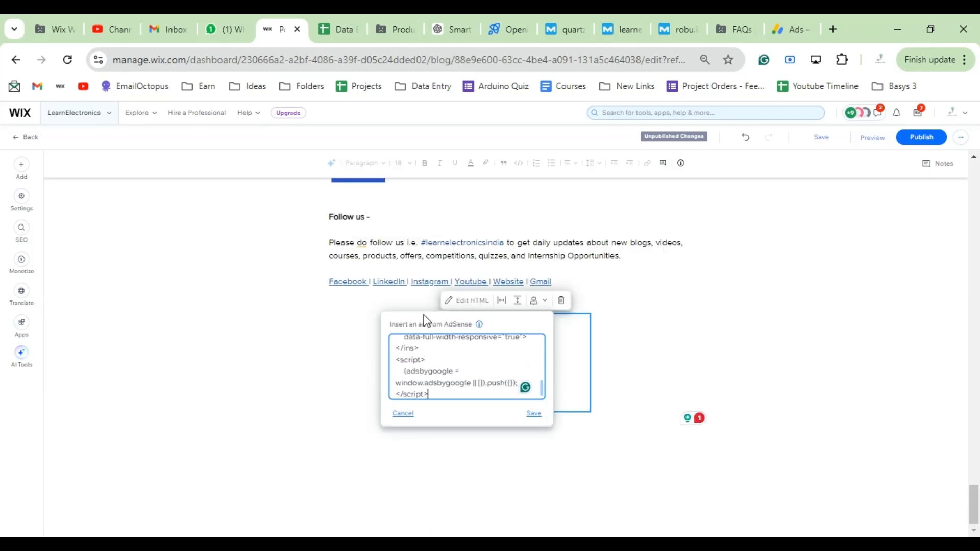
{"action": "left_click", "coordinate": [533, 414]}
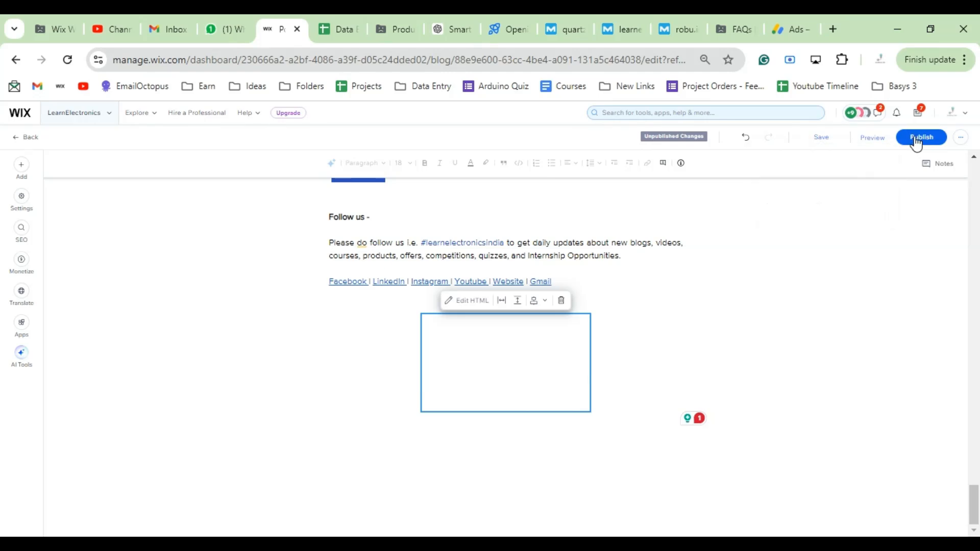
{"action": "left_click", "coordinate": [916, 141]}
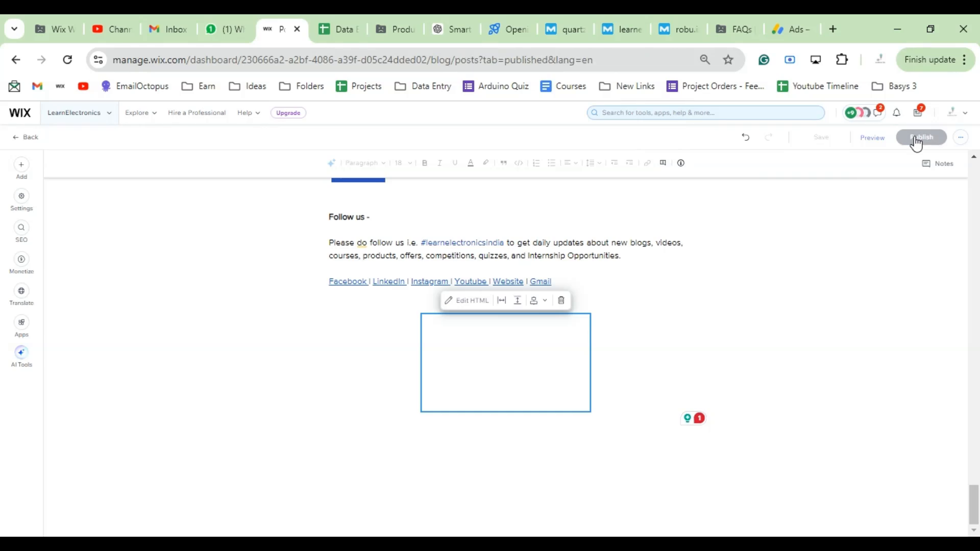
- Open the Data Entry - Blogs Google Sheet in a new browser tab
{"action": "left_click", "coordinate": [834, 29]}
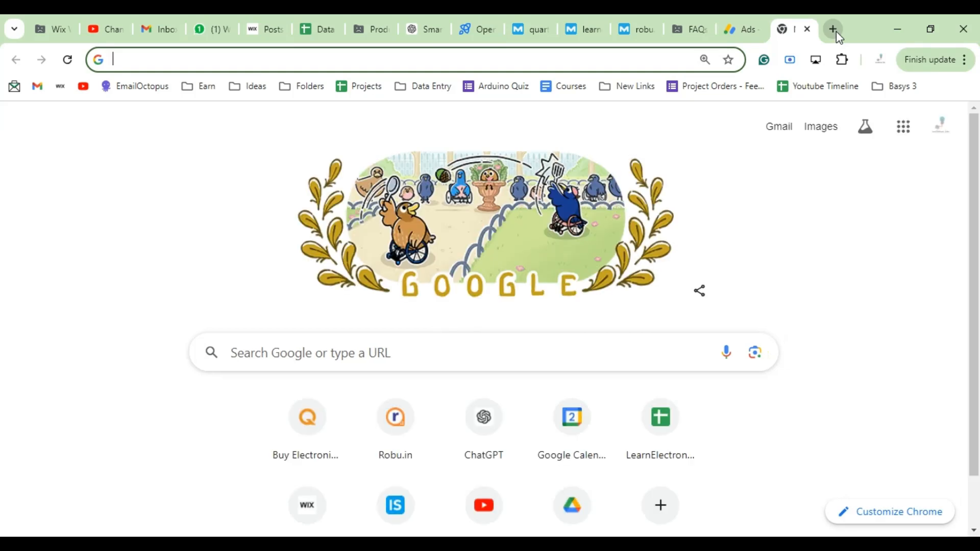
{"action": "type", "text": "data"}
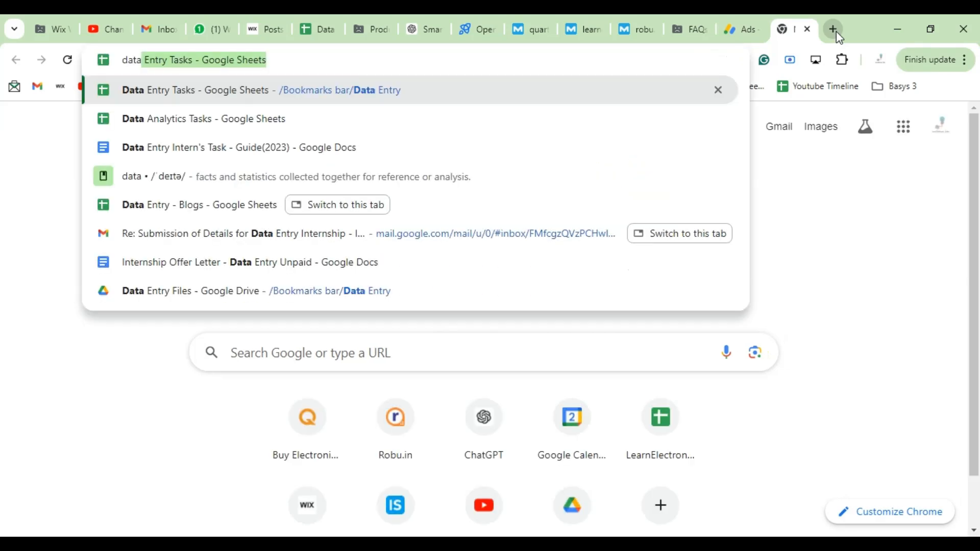
{"action": "key", "text": "Right"}
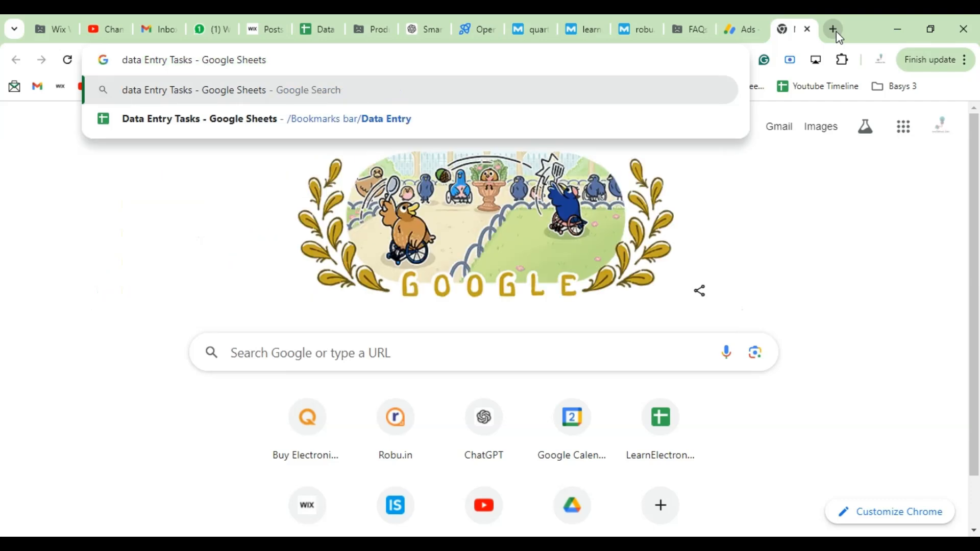
{"action": "key", "text": "ctrl+BackSpace"}
{"action": "key", "text": "ctrl+BackSpace"}
{"action": "key", "text": "ctrl+BackSpace"}
{"action": "key", "text": "ctrl+BackSpace"}
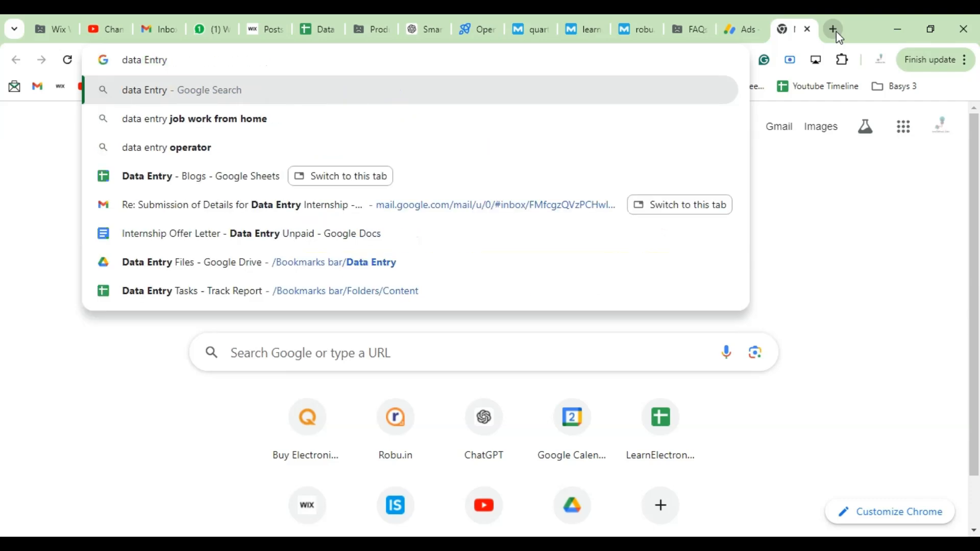
{"action": "left_click", "coordinate": [178, 187]}
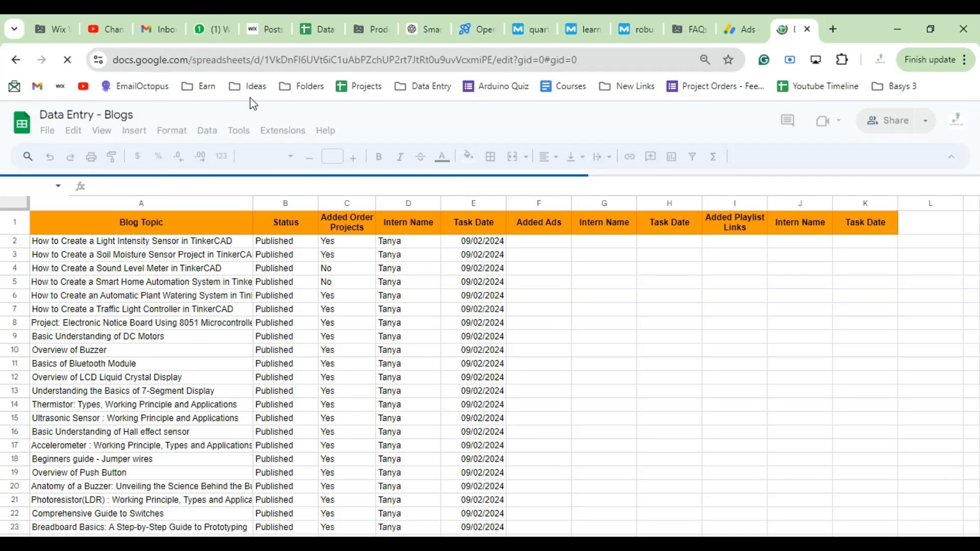
- Check the post's title in the Wix posts list, then set Added Ads to Yes for the Light Intensity Sensor post in the tracking sheet
{"action": "left_click", "coordinate": [259, 31]}
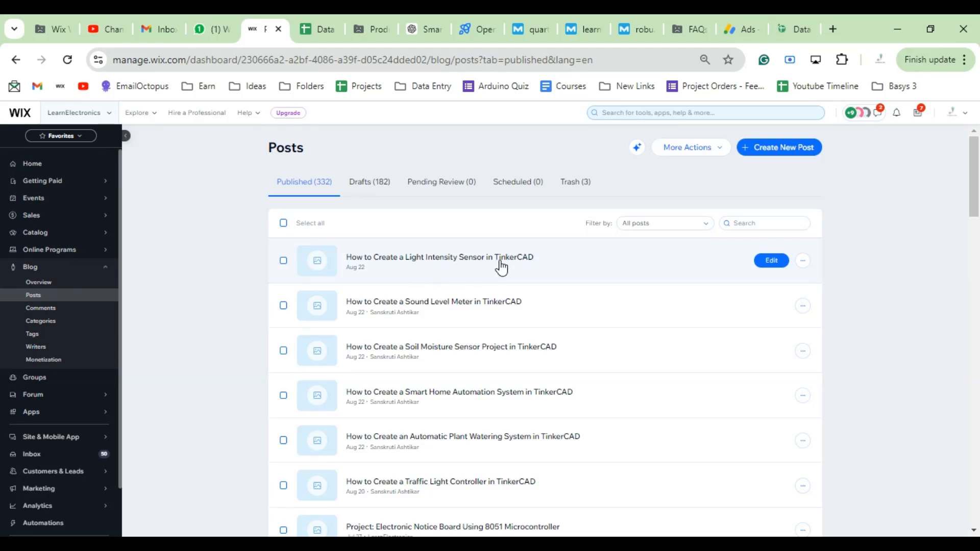
{"action": "left_click", "coordinate": [799, 29]}
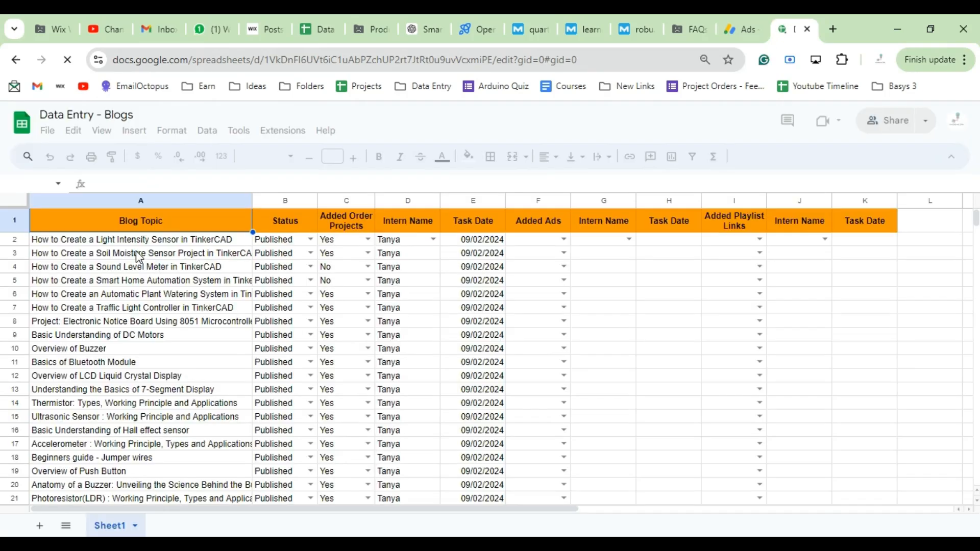
{"action": "left_click", "coordinate": [139, 241]}
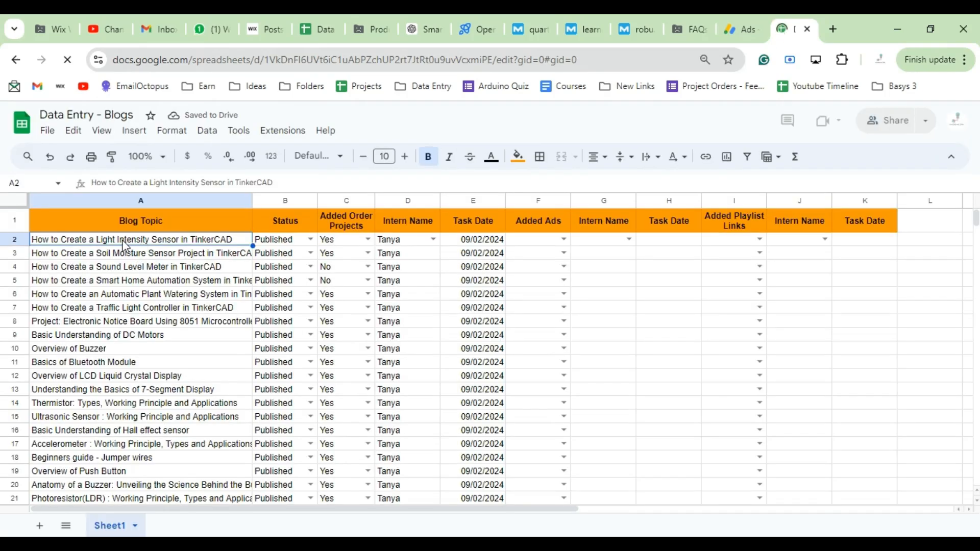
{"action": "left_click", "coordinate": [563, 240]}
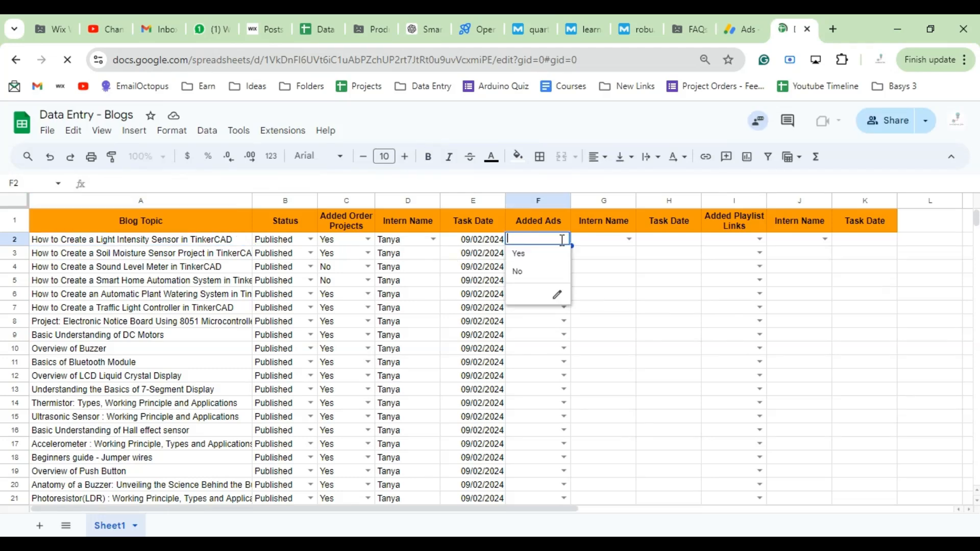
{"action": "left_click", "coordinate": [528, 256]}
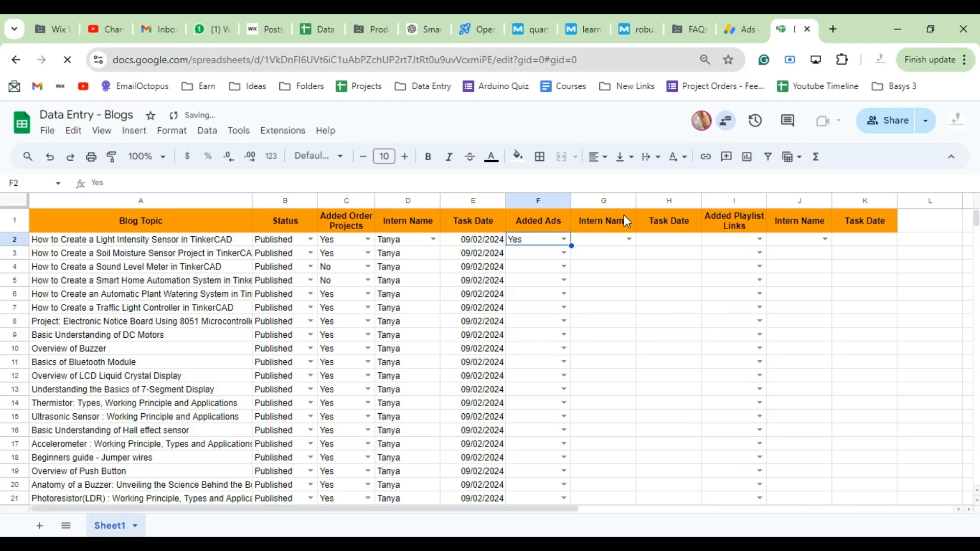
- Insert a new column between Added Ads and its Intern Name column, and give it the header Ad Count
{"action": "left_click", "coordinate": [603, 200]}
{"action": "right_click", "coordinate": [604, 204]}
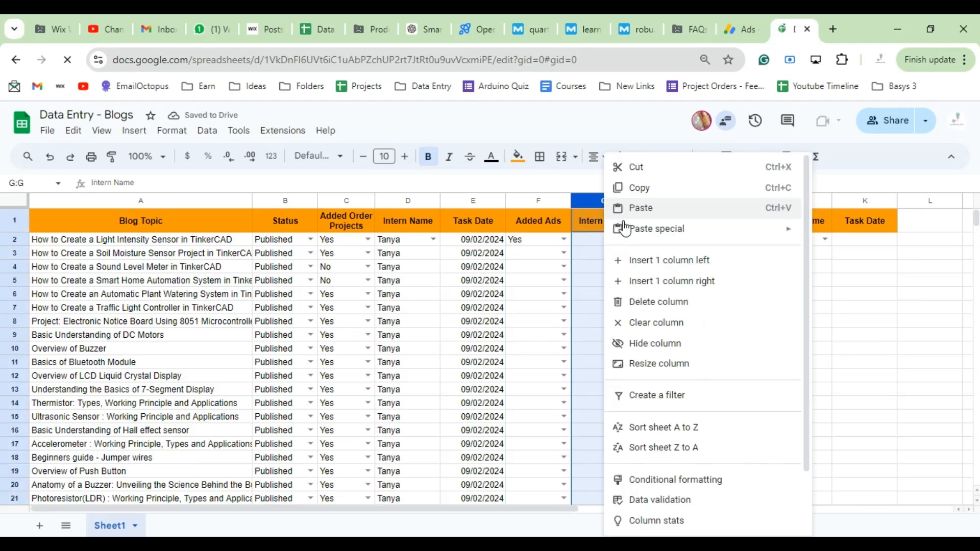
{"action": "left_click", "coordinate": [632, 264]}
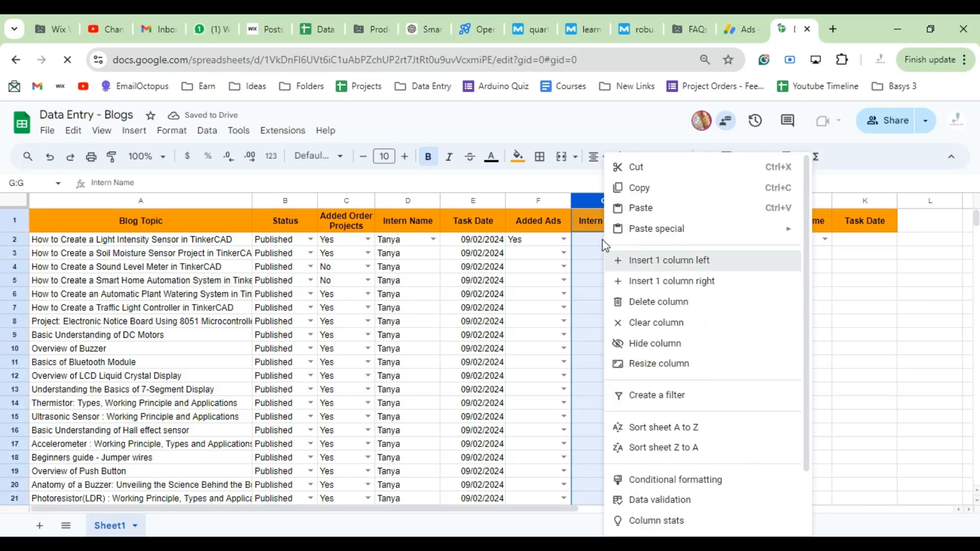
{"action": "type", "text": "Ad Count"}
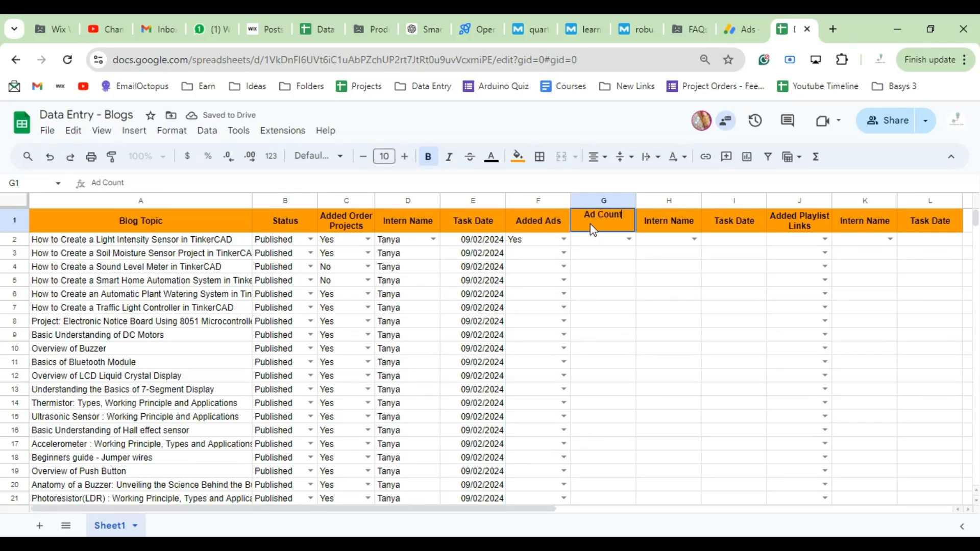
{"action": "key", "text": "Return"}
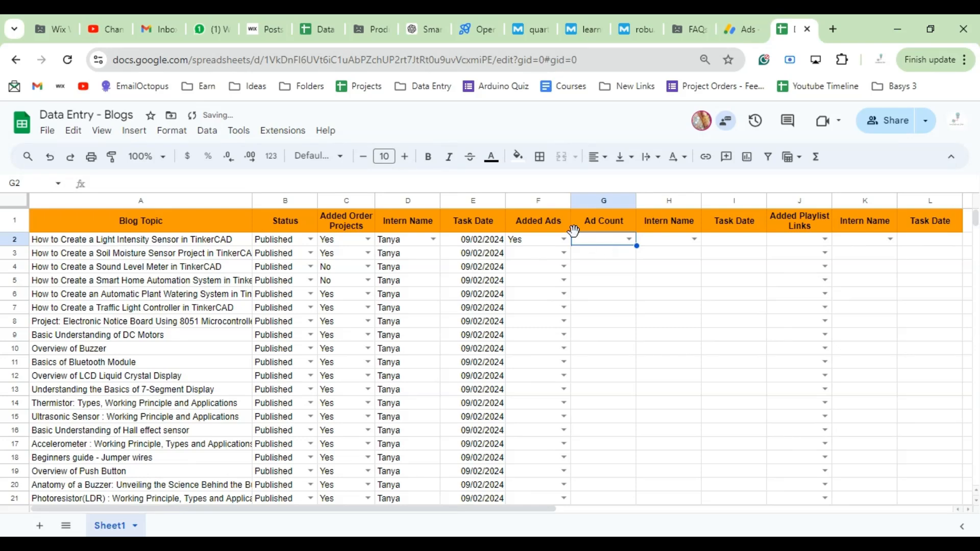
- Switch to Wix, open the Light Intensity Sensor post, and count the ads placed from its introduction to the end
{"action": "left_click", "coordinate": [255, 28]}
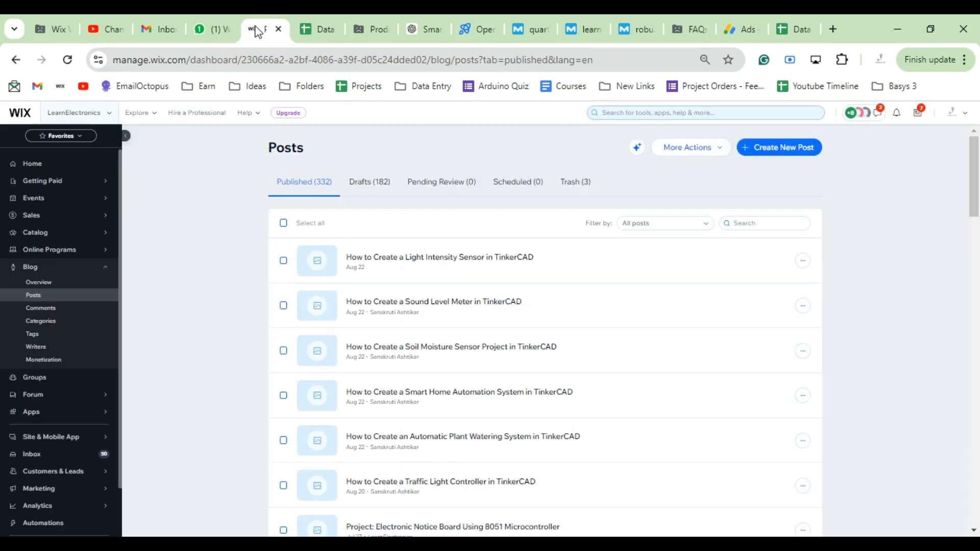
{"action": "left_click", "coordinate": [433, 260]}
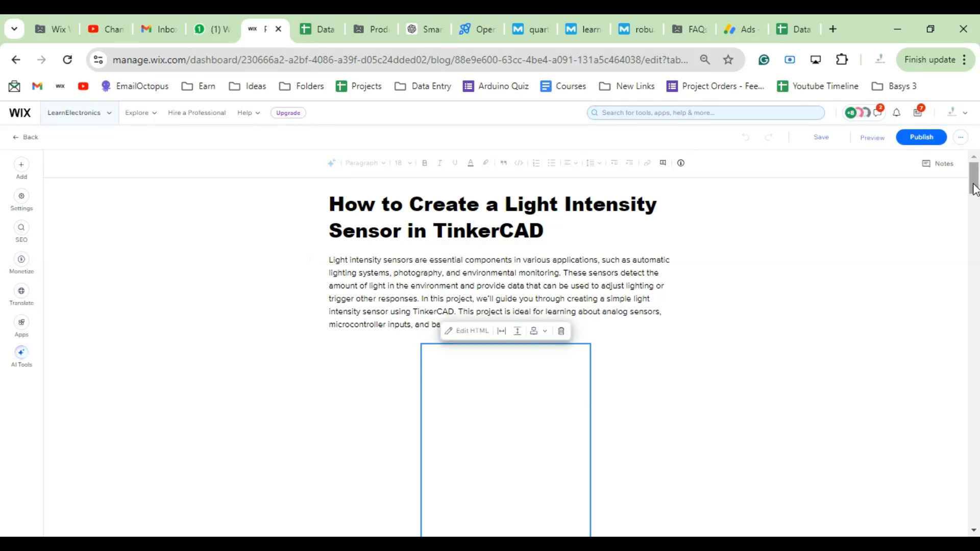
{"action": "scroll", "coordinate": [974, 188], "scroll_direction": "down", "scroll_amount": 10}
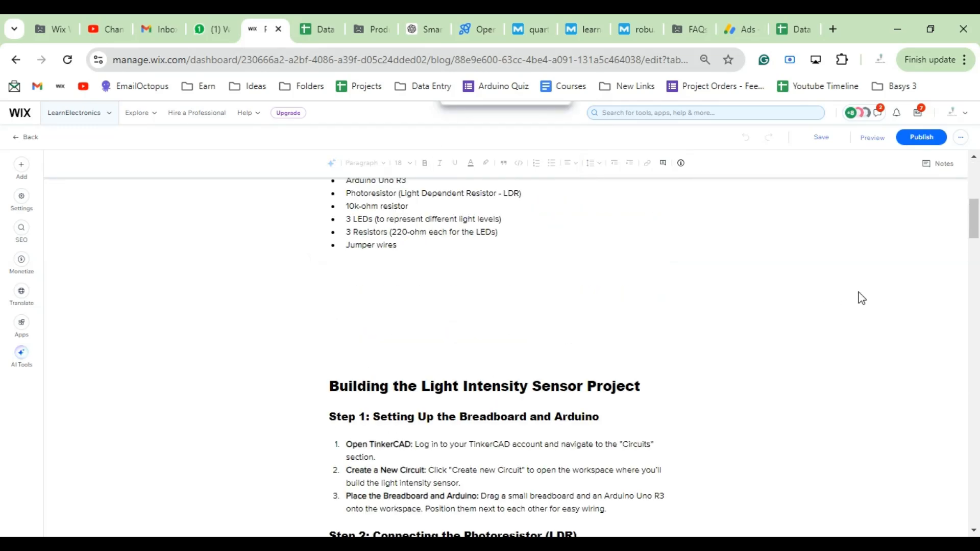
{"action": "scroll", "coordinate": [967, 169], "scroll_direction": "down", "scroll_amount": 3}
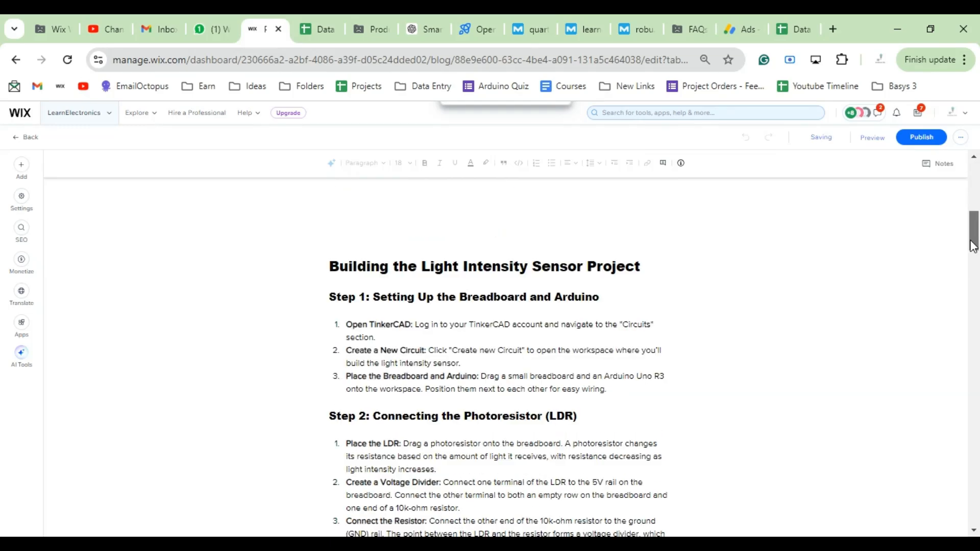
{"action": "scroll", "coordinate": [973, 246], "scroll_direction": "down", "scroll_amount": 7}
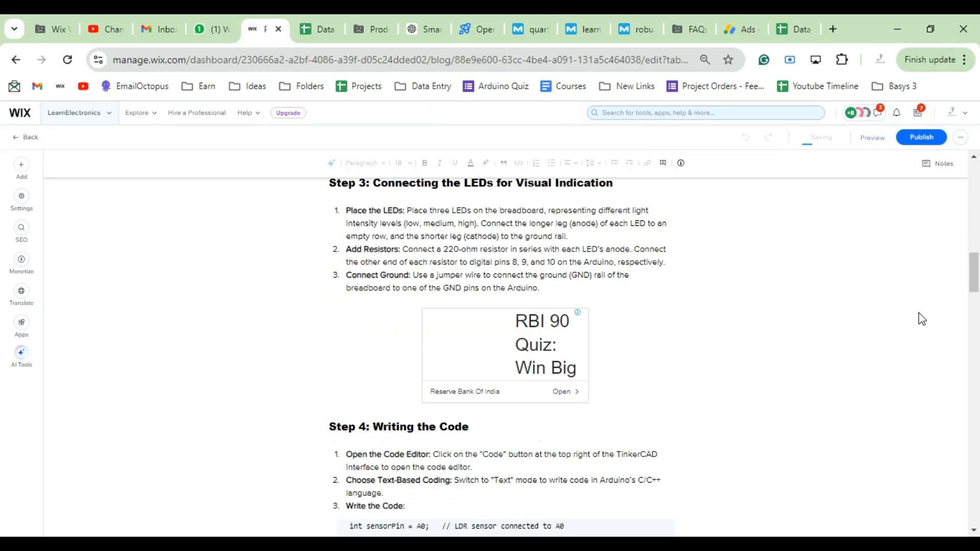
{"action": "scroll", "coordinate": [922, 319], "scroll_direction": "down", "scroll_amount": 20}
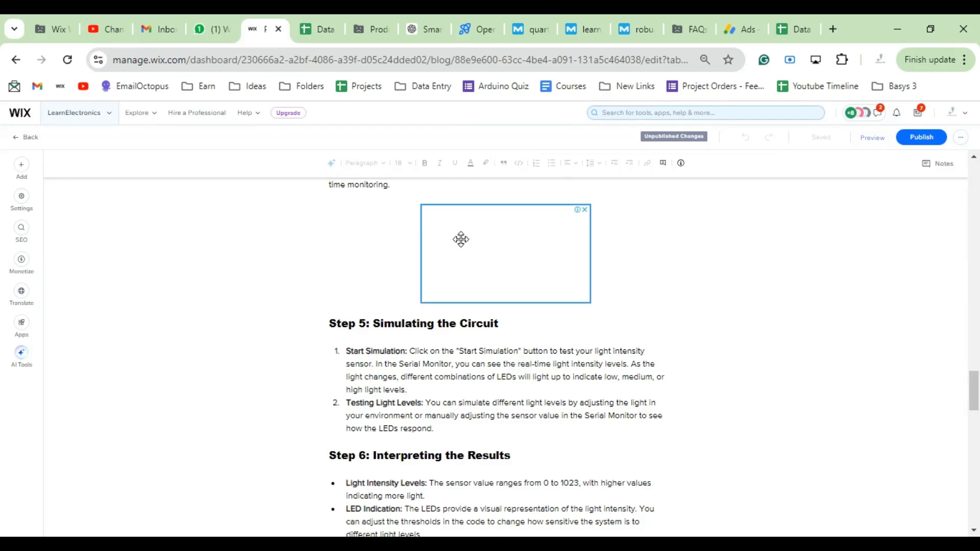
{"action": "scroll", "coordinate": [461, 240], "scroll_direction": "down", "scroll_amount": 10}
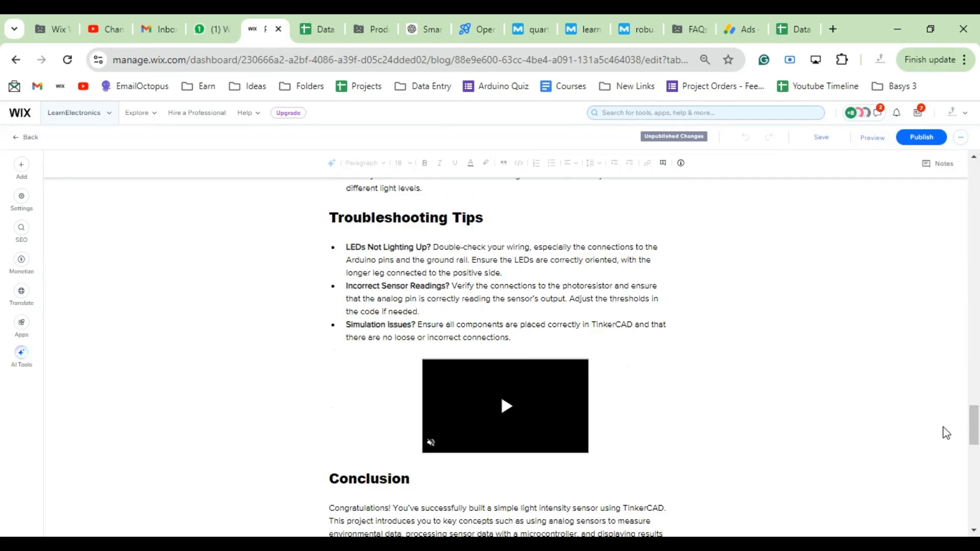
{"action": "left_click_drag", "start_coordinate": [970, 429], "coordinate": [971, 505]}
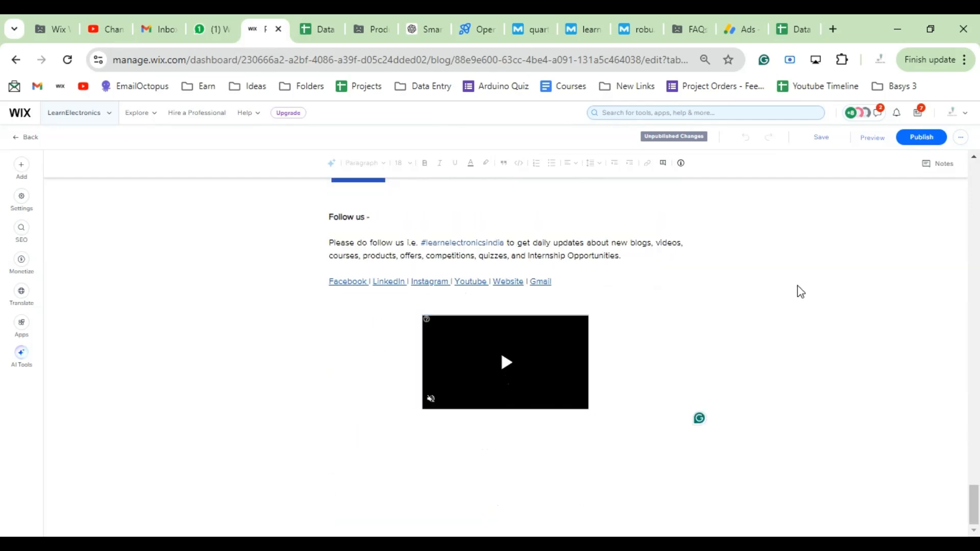
- Return to the tracking sheet and enter Ad Count 6 and ads Task Date 03-09-2024 for the Light Intensity Sensor post
{"action": "left_click", "coordinate": [793, 30]}
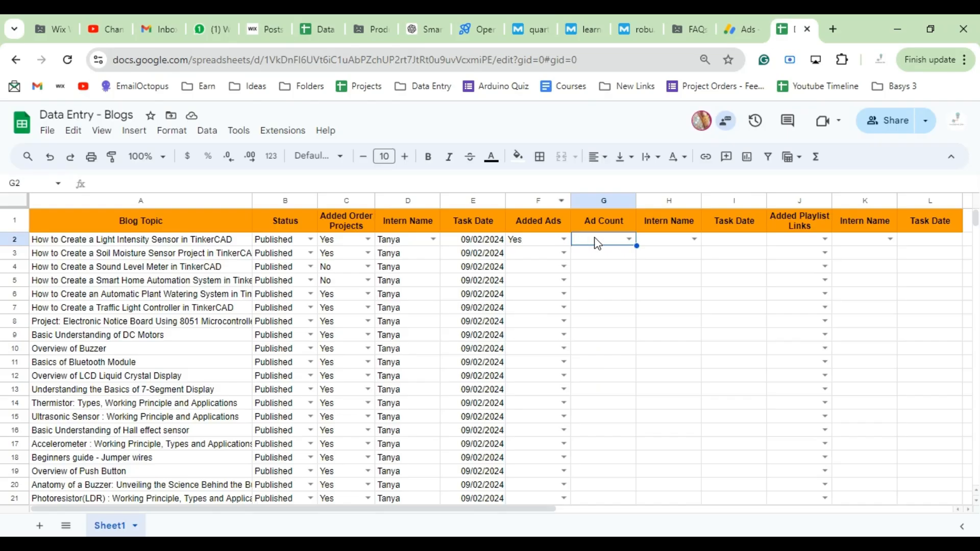
{"action": "left_click", "coordinate": [598, 243]}
{"action": "type", "text": "6"}
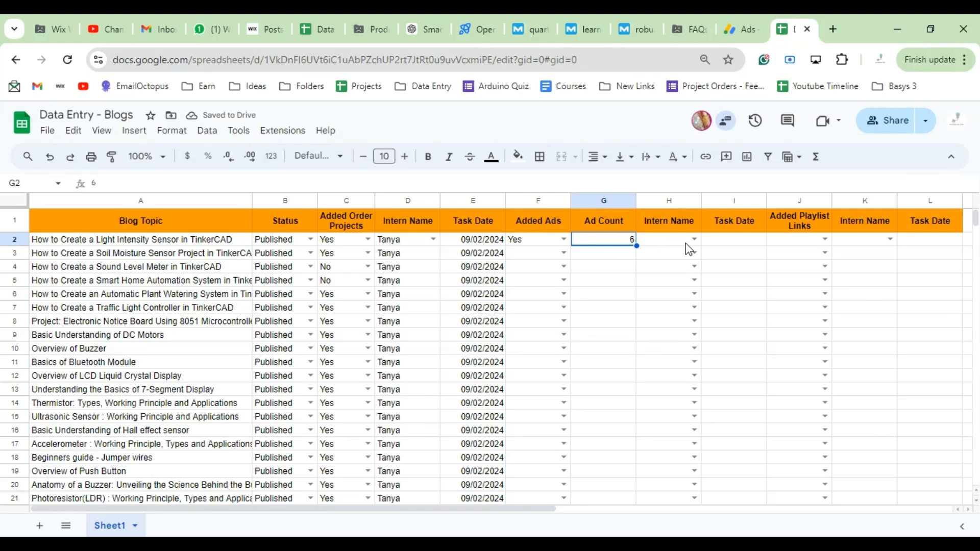
{"action": "left_click", "coordinate": [691, 239]}
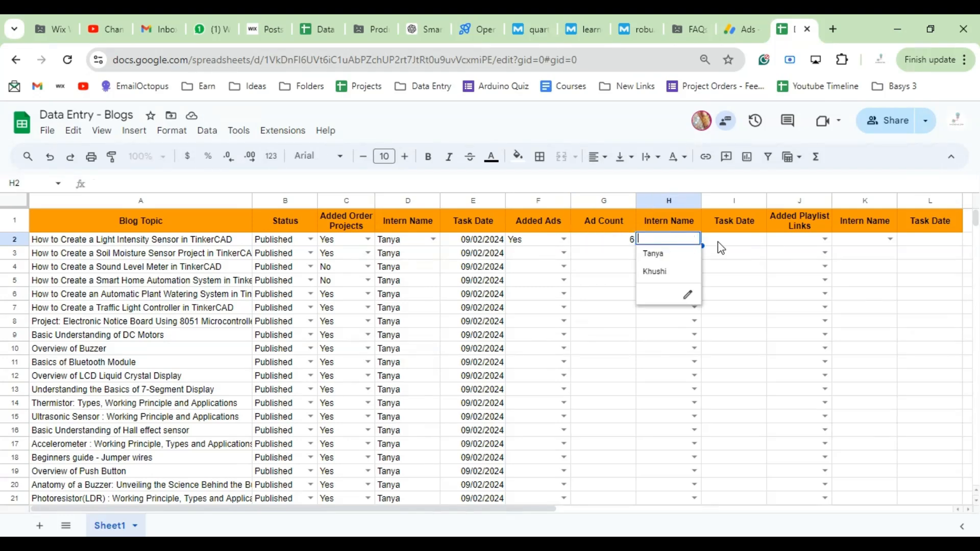
{"action": "left_click", "coordinate": [717, 246]}
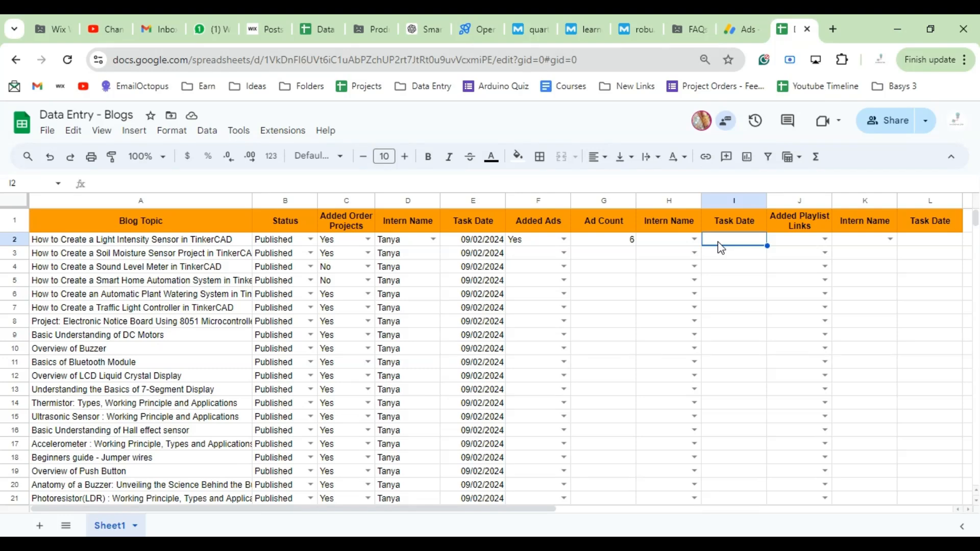
{"action": "type", "text": "03-090"}
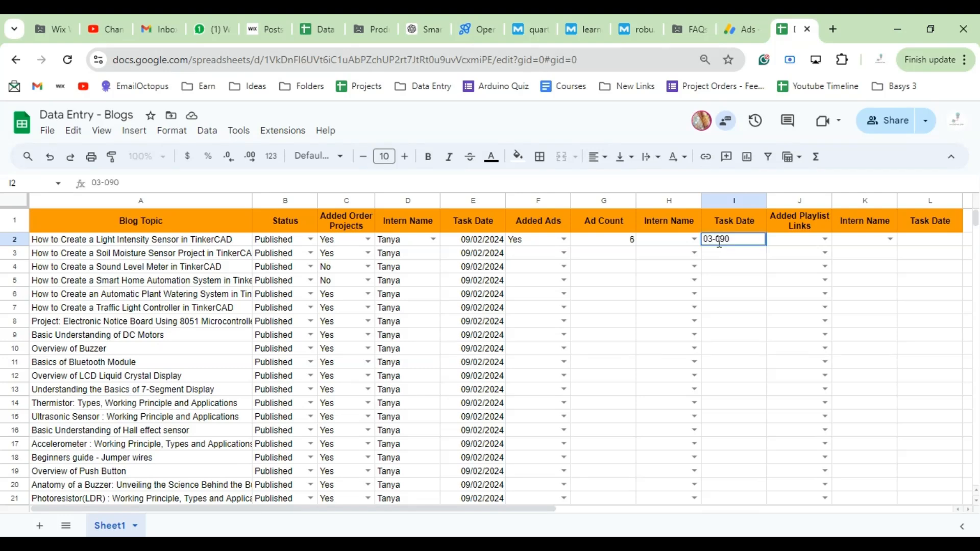
{"action": "key", "text": "BackSpace"}
{"action": "type", "text": "-2024"}
{"action": "key", "text": "Return"}
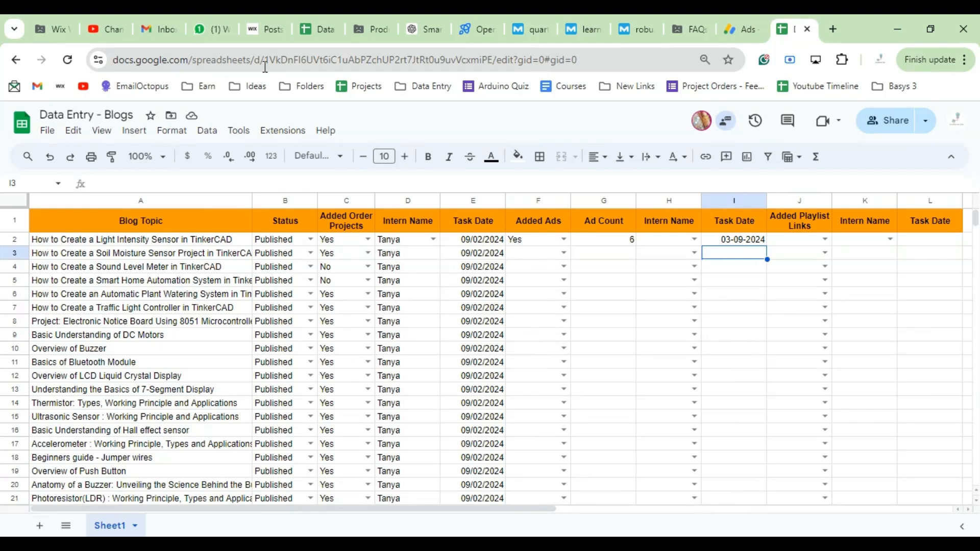
- Switch back to the Wix editor and publish the Light Intensity Sensor post again
{"action": "left_click", "coordinate": [271, 30]}
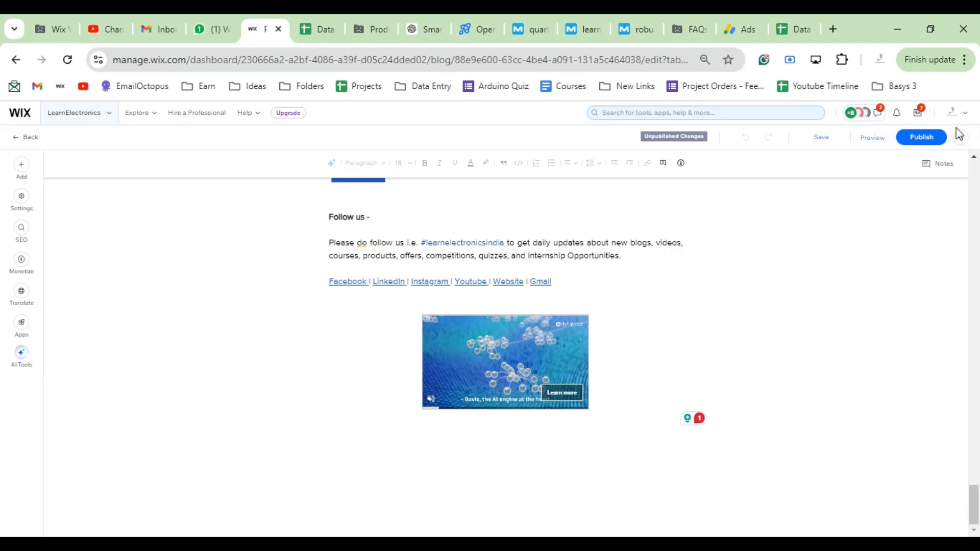
{"action": "left_click", "coordinate": [919, 139]}
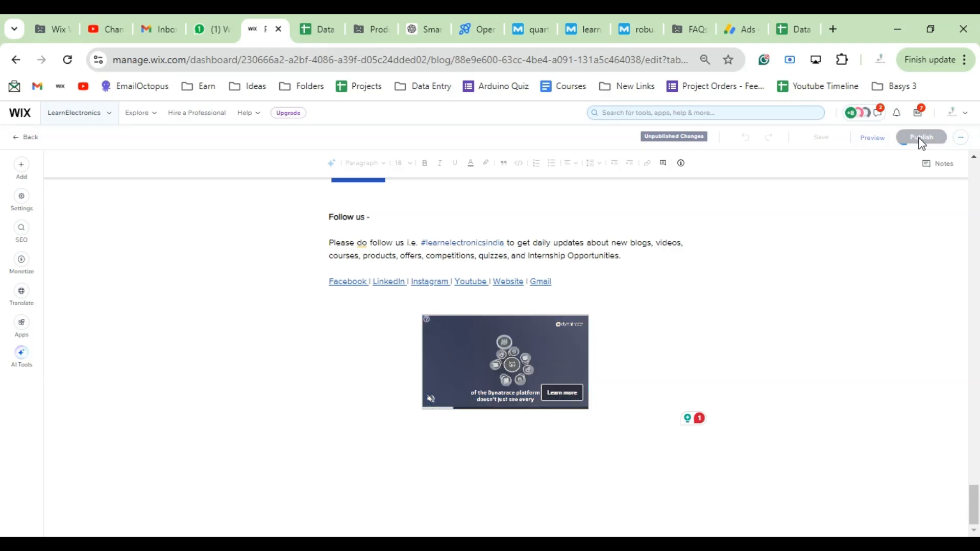